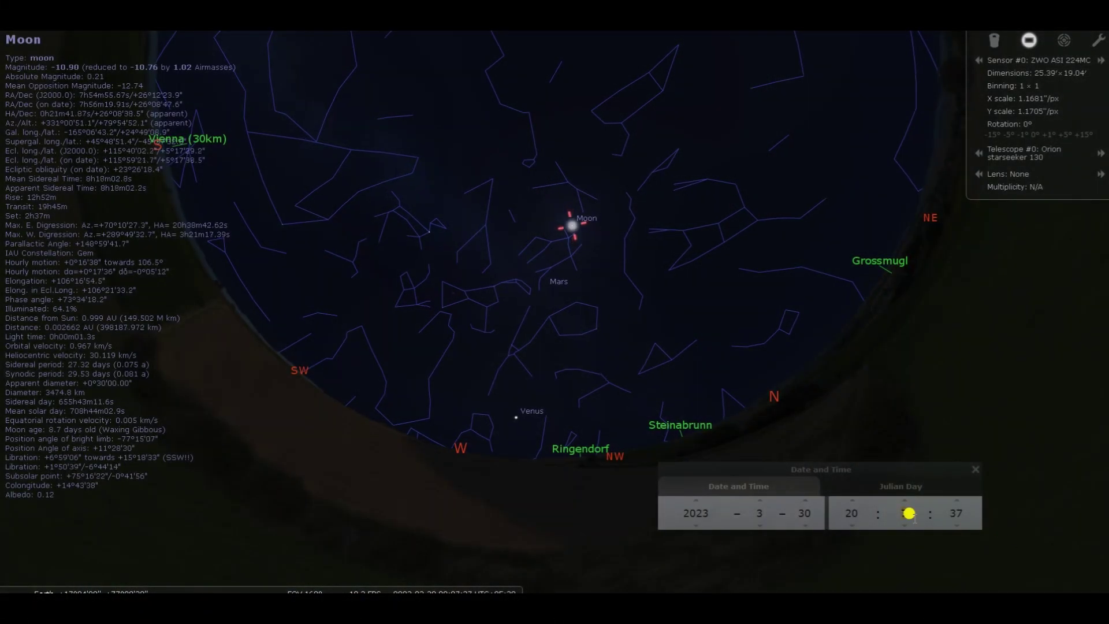
Step: Advance the simulated time on 2023-3-30 to 20:50 and bring the Moon in closer
scroll(908, 513, "up", 20)
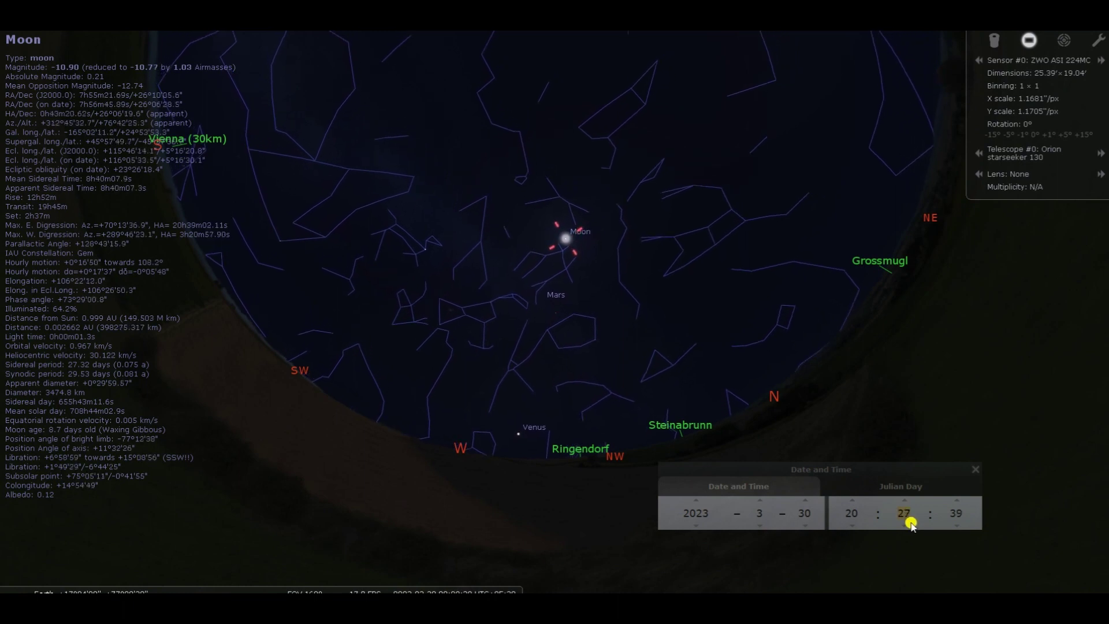
scroll(910, 523, "up", 20)
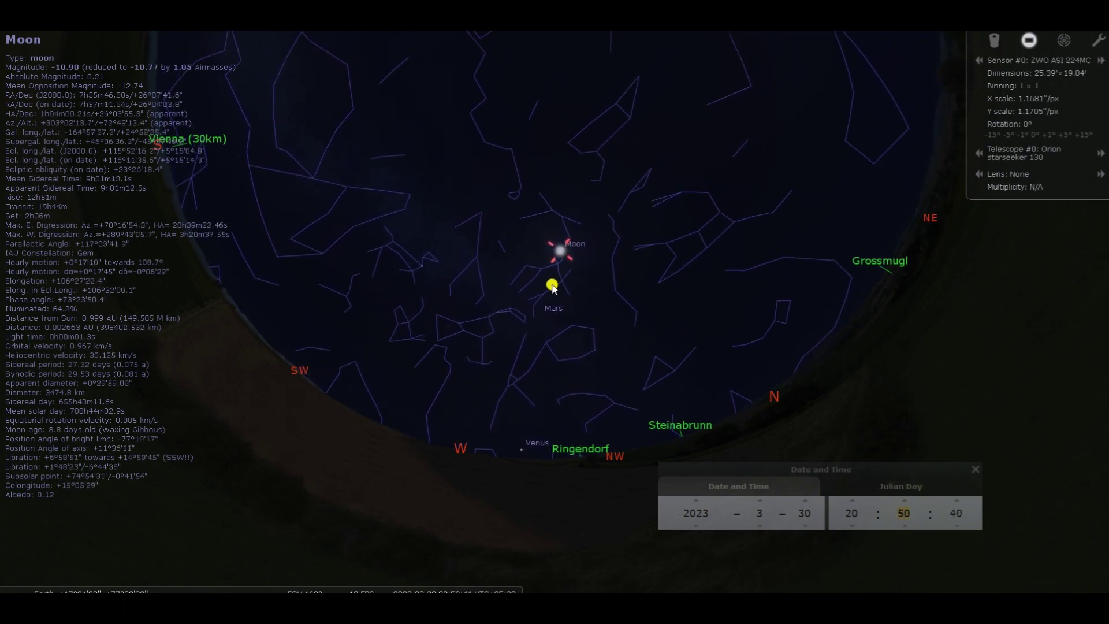
scroll(560, 266, "up", 6)
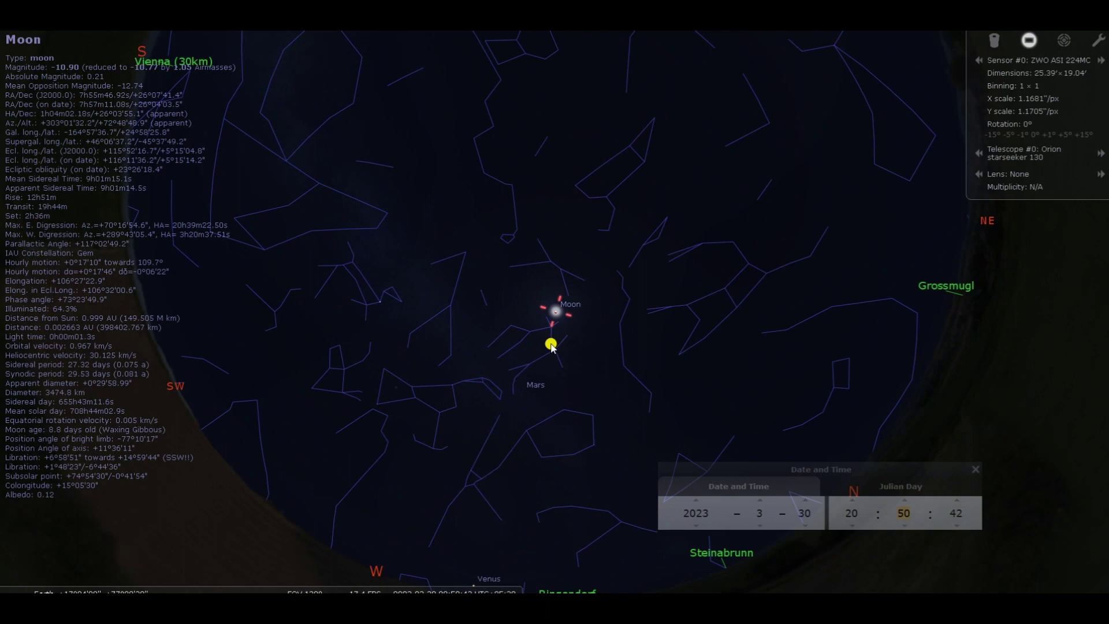
scroll(553, 353, "up", 10)
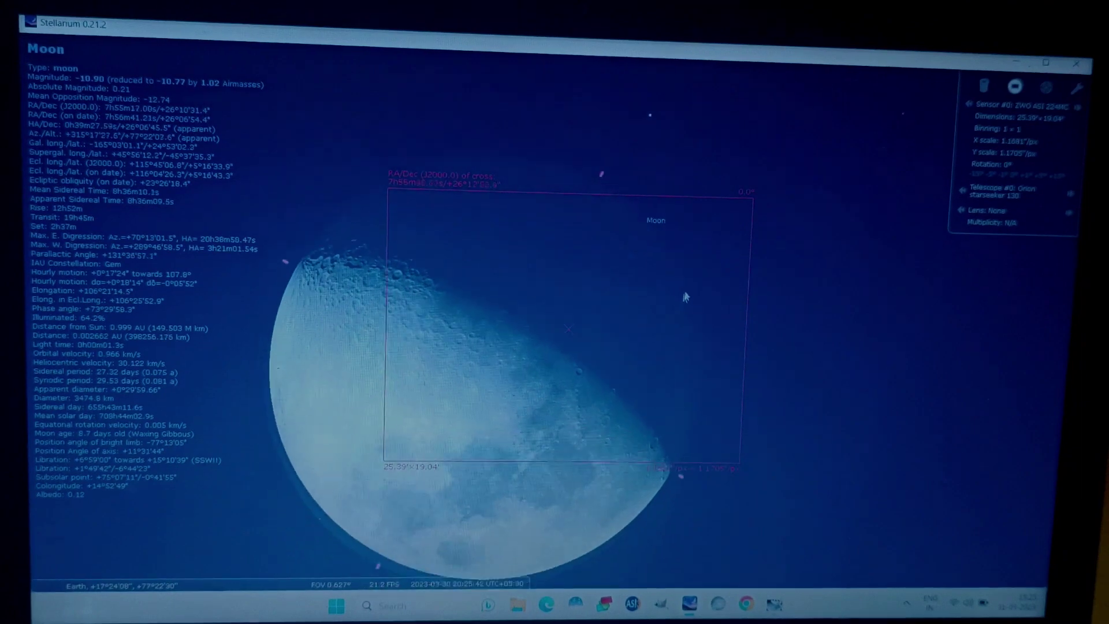
Step: Compare the Moon's disc with the ZWO ASI 224MC sensor frame, and check the lunar image's pixel dimensions in GIMP's Scale Image dialog
scroll(684, 283, "down", 3)
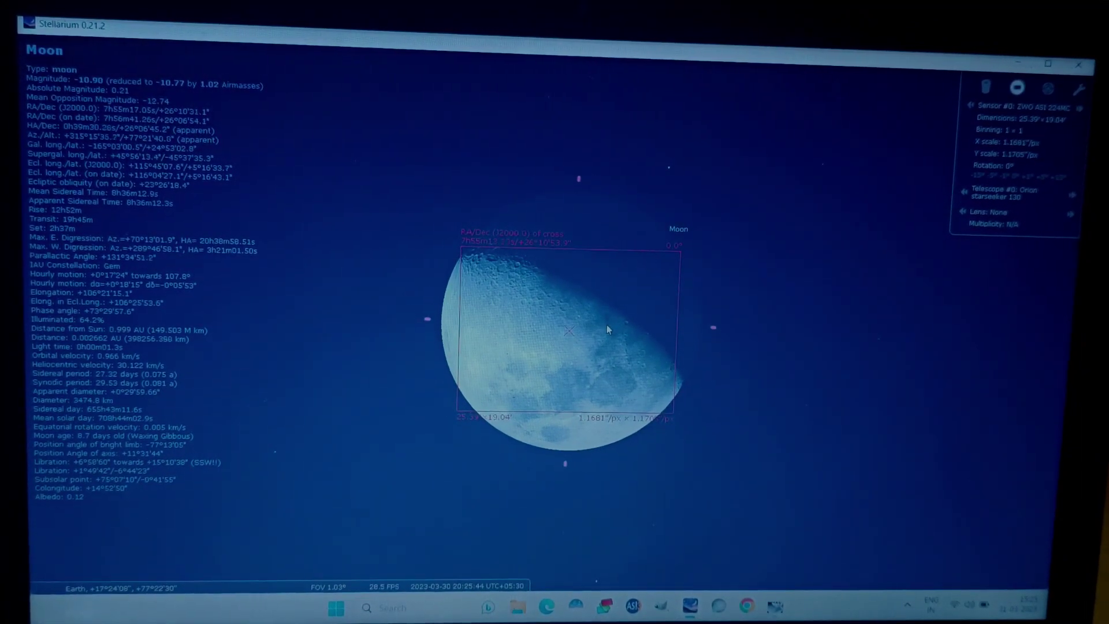
scroll(606, 329, "down", 3)
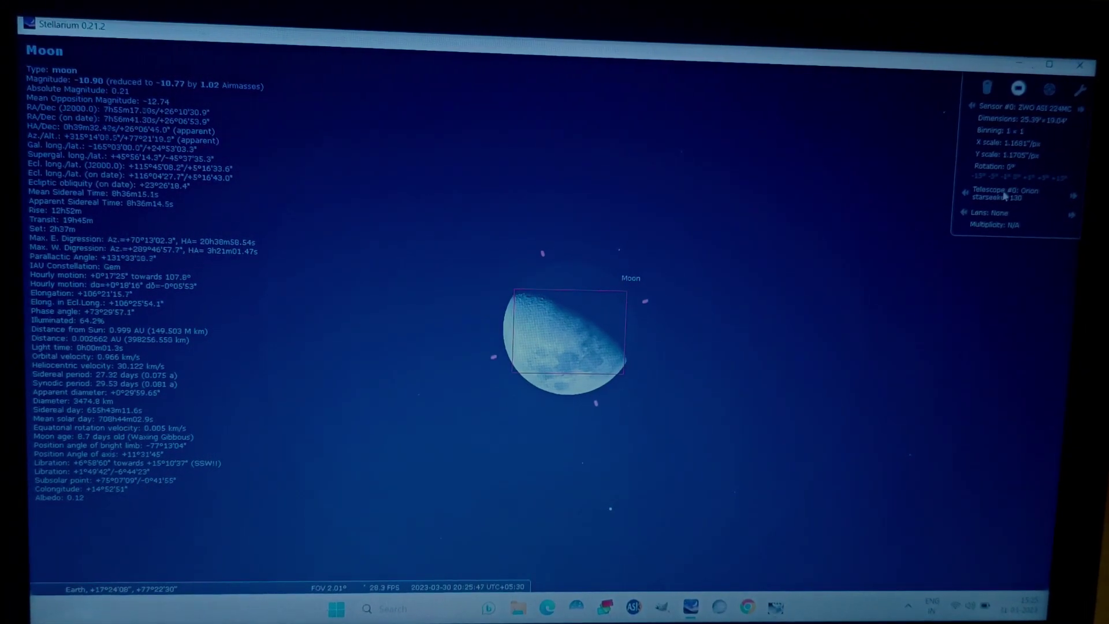
scroll(701, 231, "up", 4)
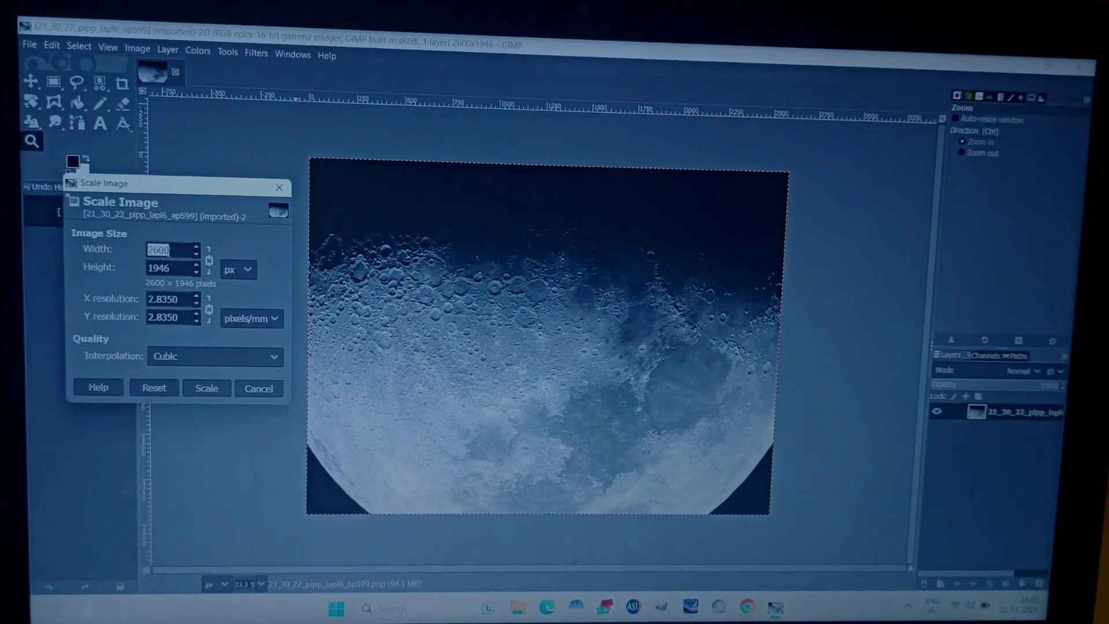
left_click(251, 318)
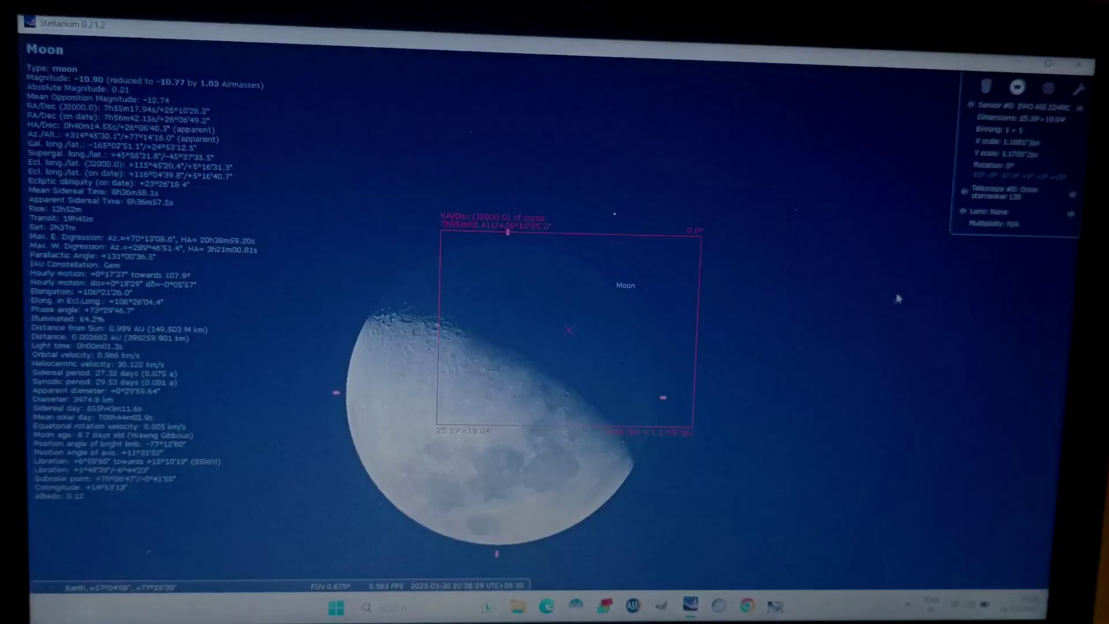
Step: Examine in Stellarium how the Moon fits the camera's sensor frame, centre the Moon in the view, and leave the program
scroll(565, 204, "down", 3)
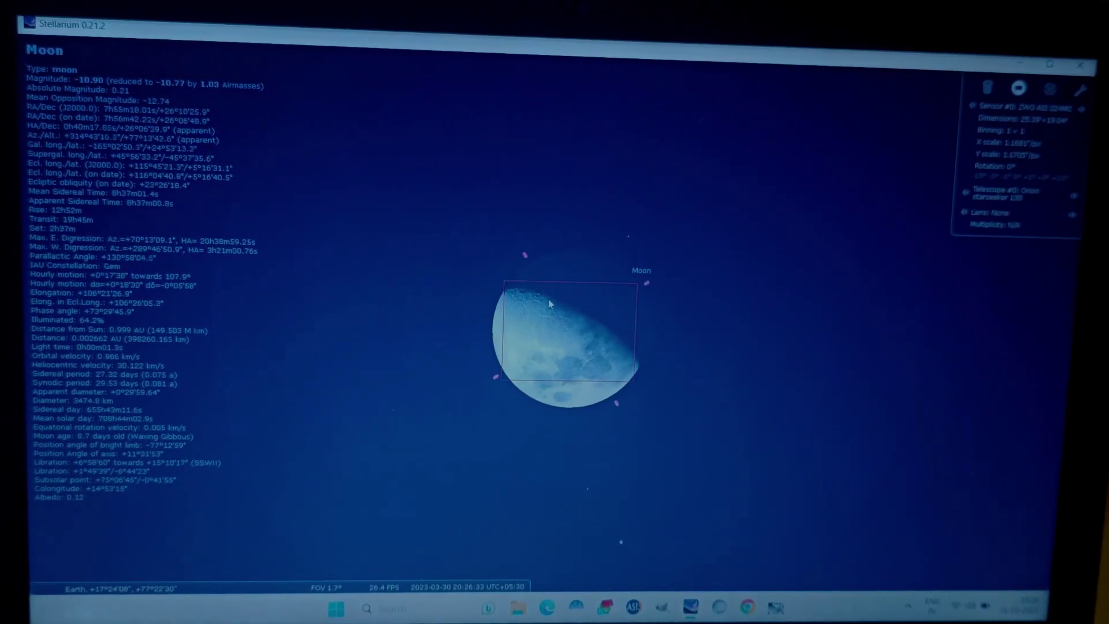
scroll(565, 321, "up", 3)
scroll(493, 458, "up", 2)
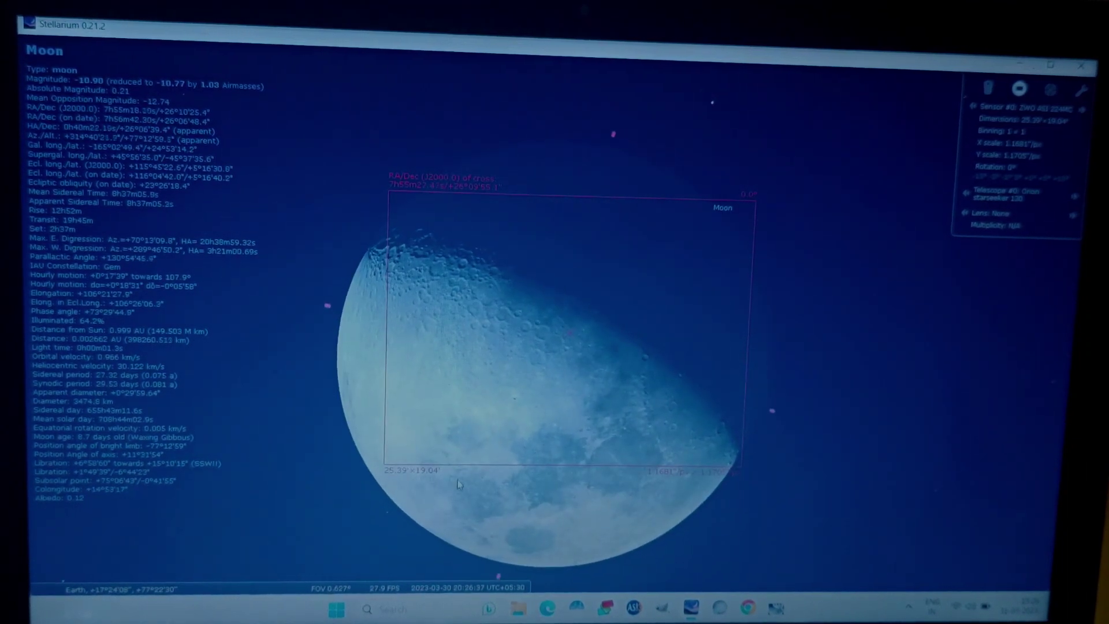
scroll(382, 499, "up", 3)
scroll(596, 588, "down", 5)
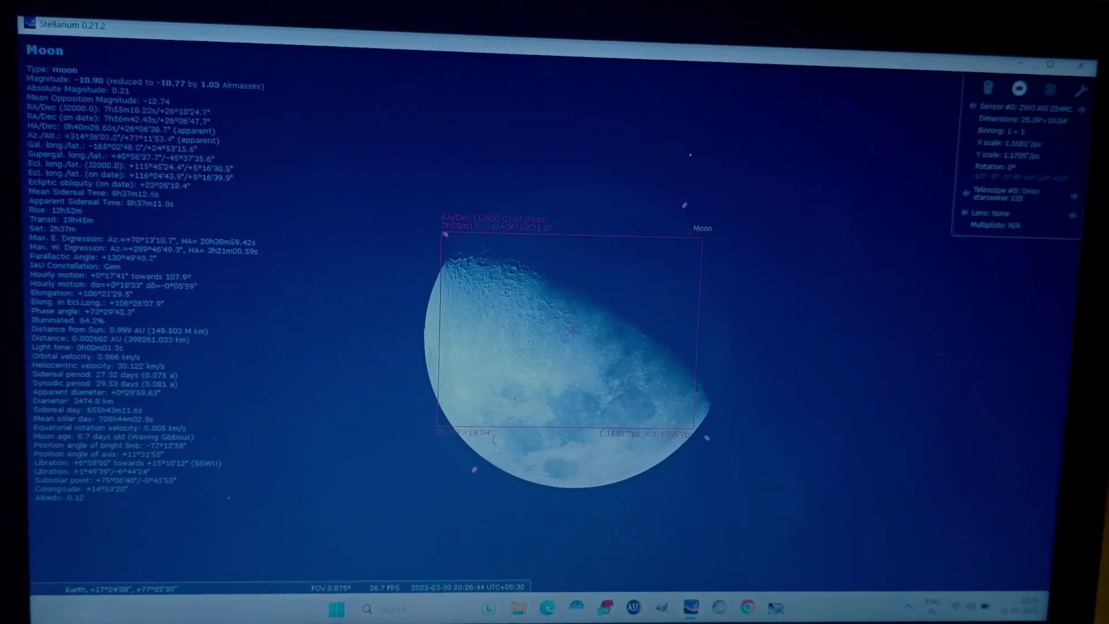
scroll(501, 370, "up", 3)
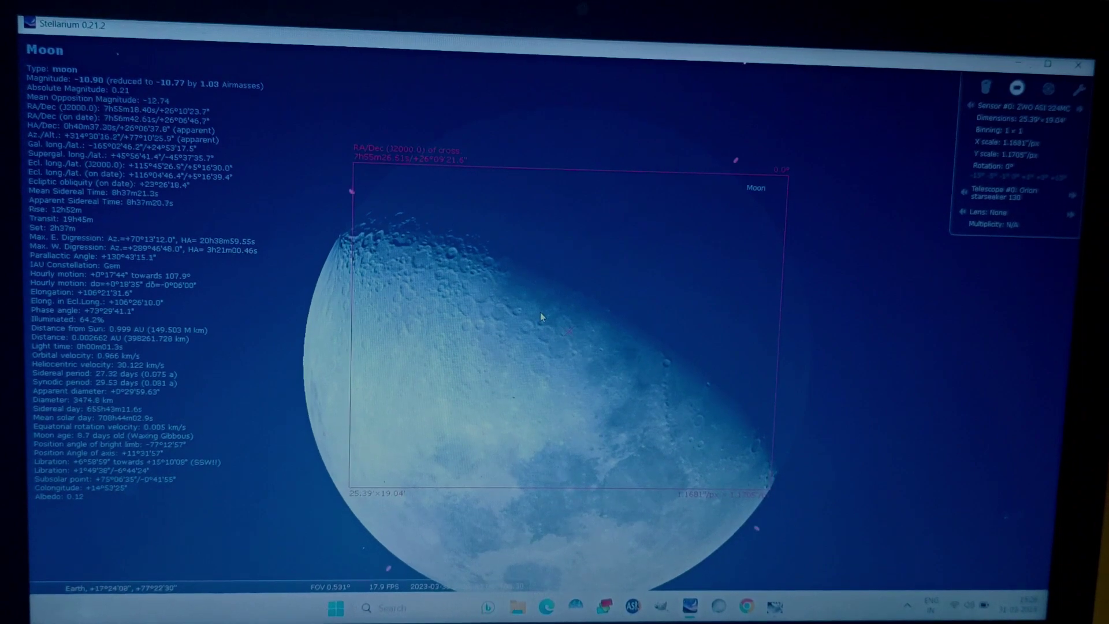
key("space")
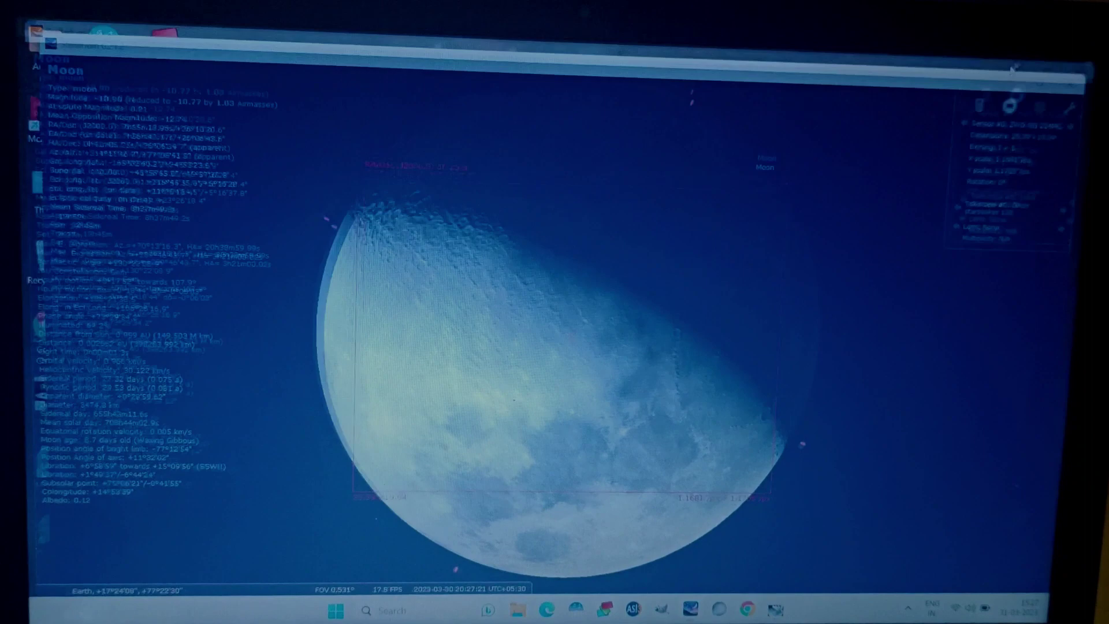
left_click(1080, 67)
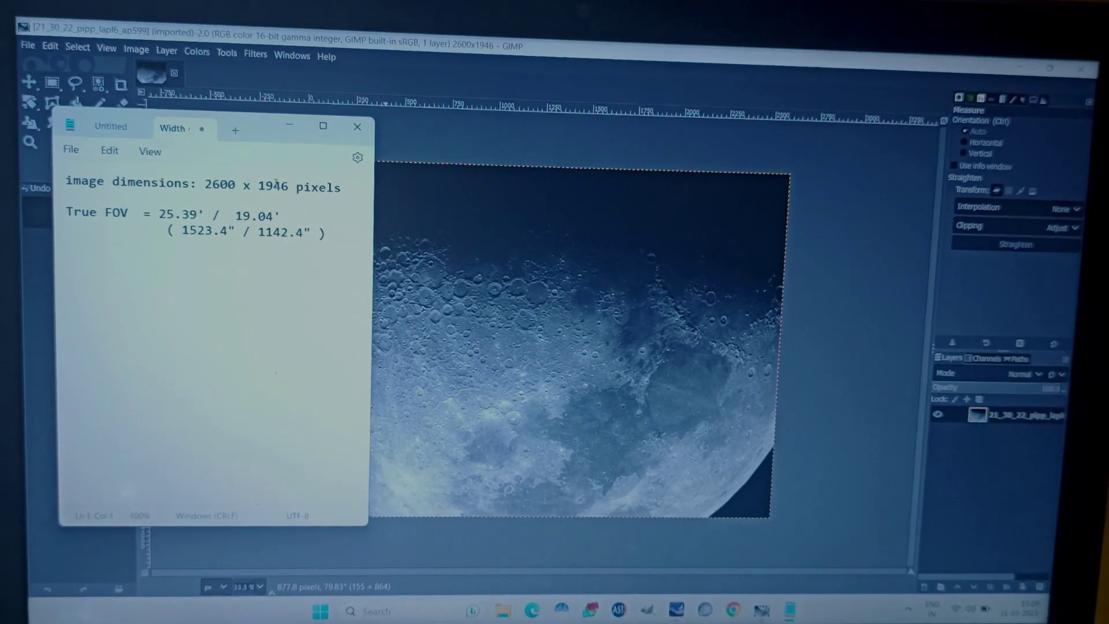
Step: Put the notes away and measure the diameter of the large flat-floored Ptolemaeus crater diagonally from rim to rim in the lunar image
left_click(289, 125)
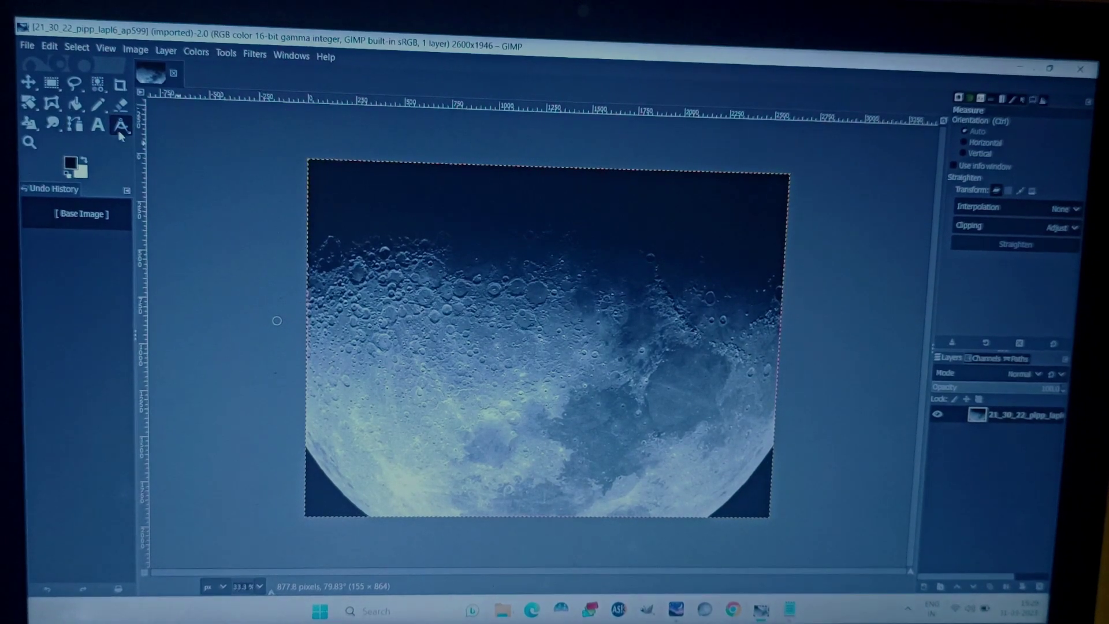
left_click(256, 580)
left_click(251, 490)
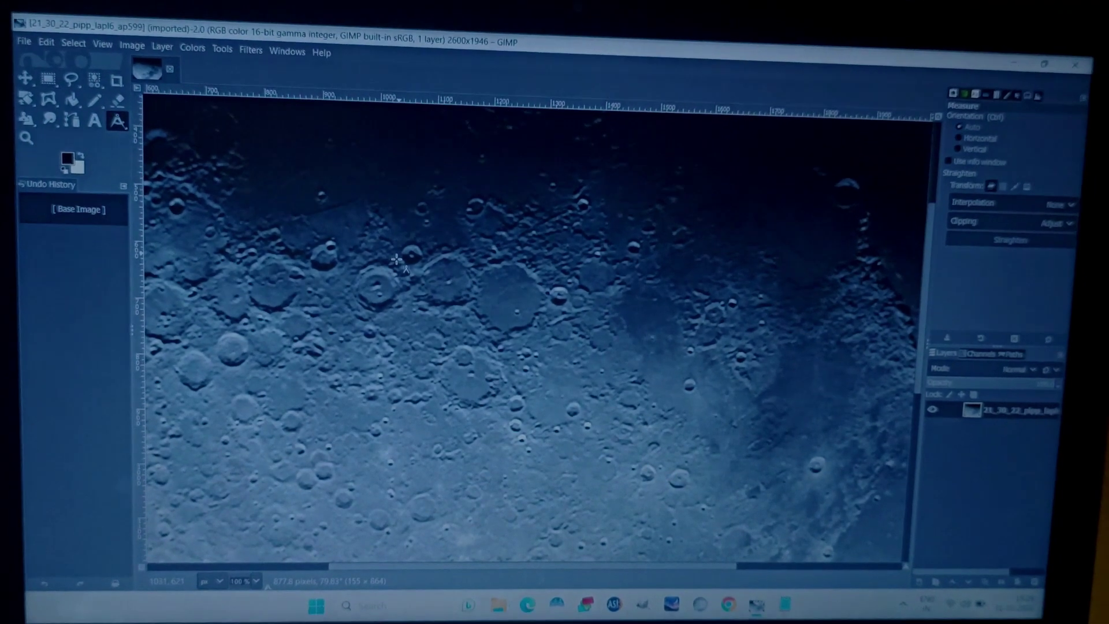
scroll(379, 254, "up", 2)
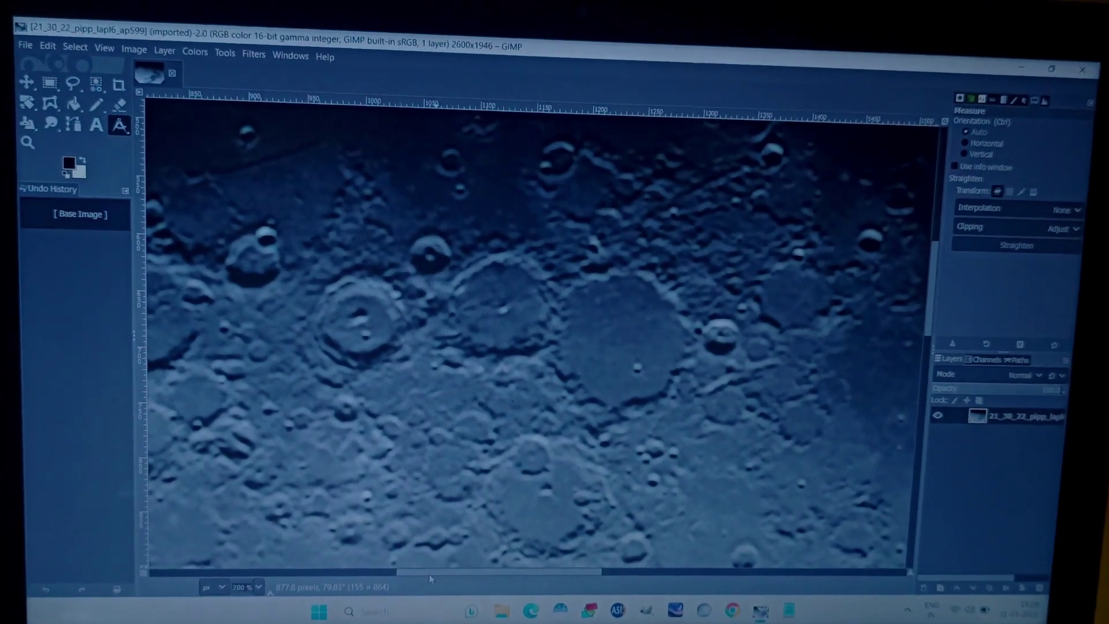
left_click_drag(428, 573, 466, 573)
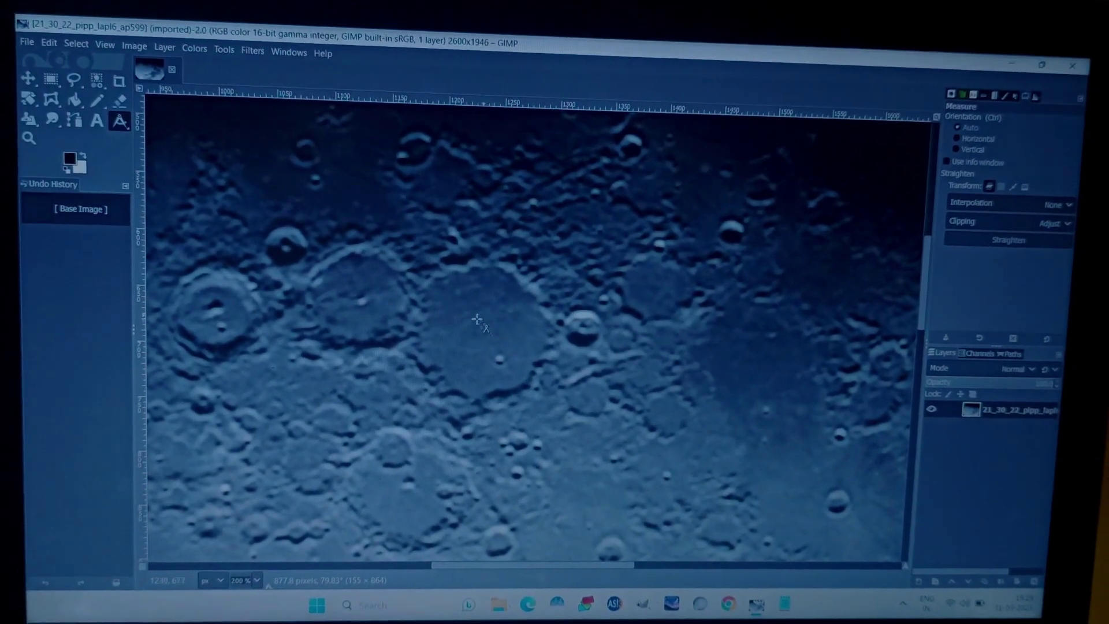
scroll(436, 284, "up", 2)
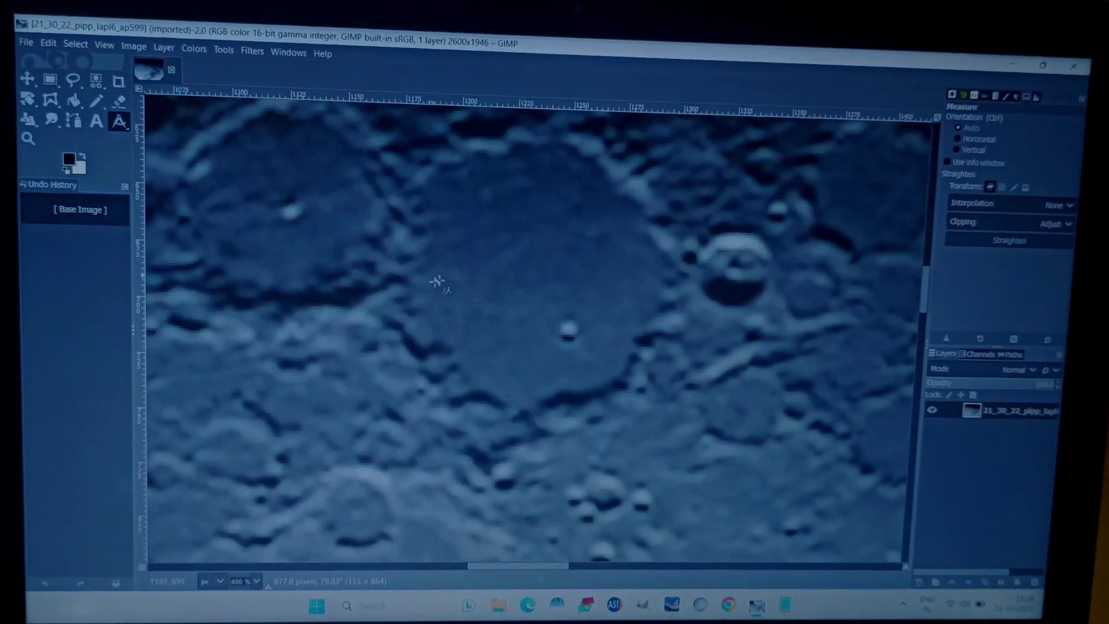
scroll(437, 281, "up", 3)
left_click_drag(432, 283, 609, 493)
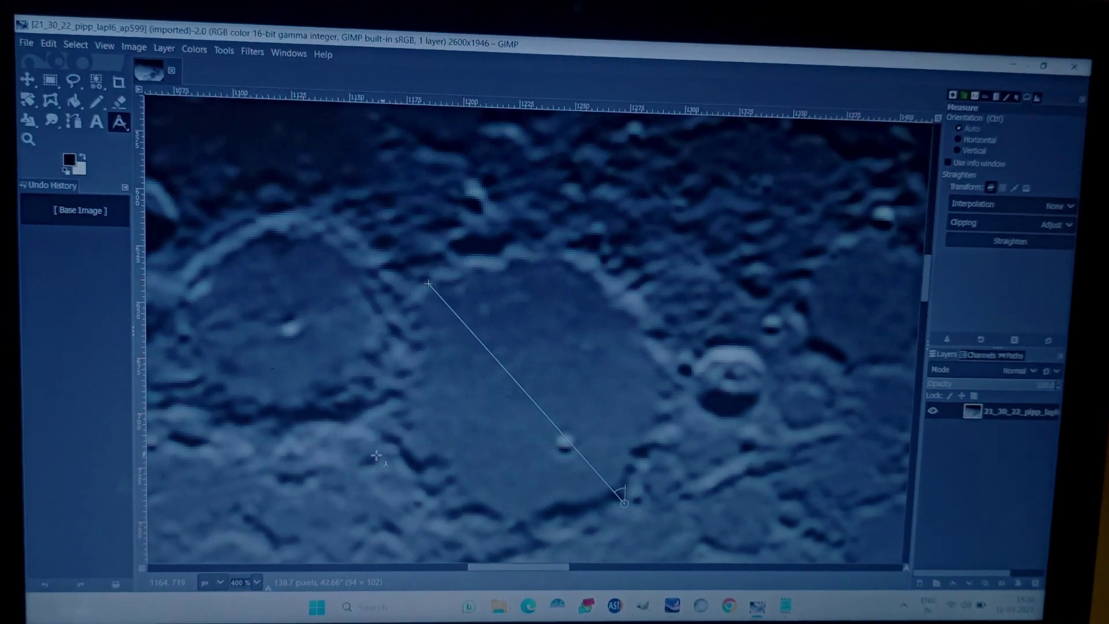
scroll(484, 412, "down", 4)
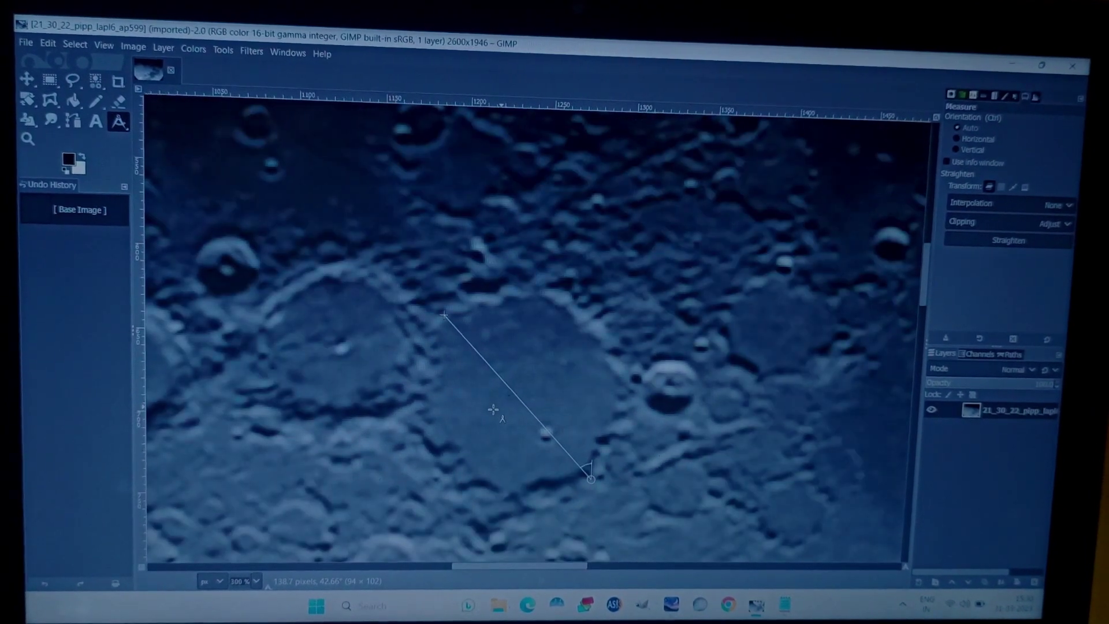
scroll(493, 409, "down", 2)
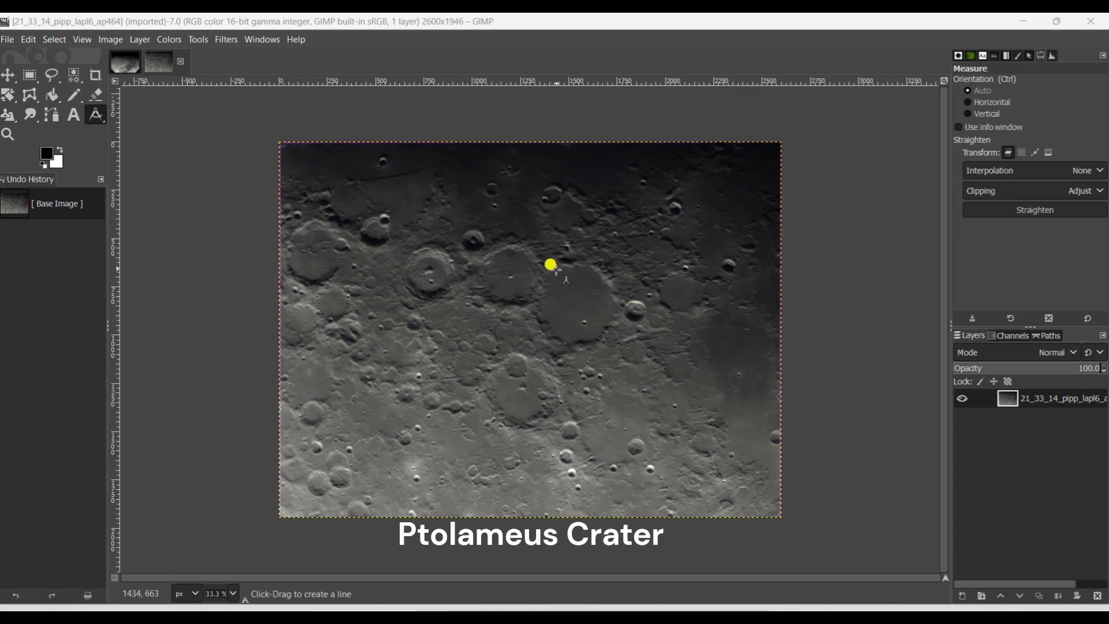
Step: Compare the close-up crater image 21_33_14 with the wide lunar image 21_30_22, ending on the wide one
left_click(120, 67)
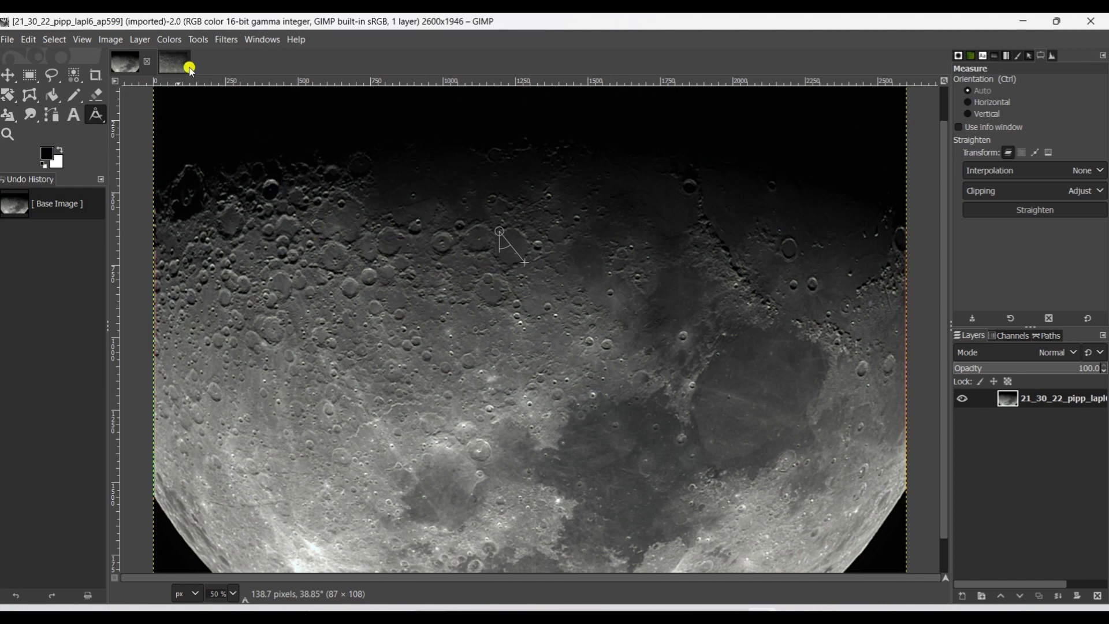
left_click(168, 73)
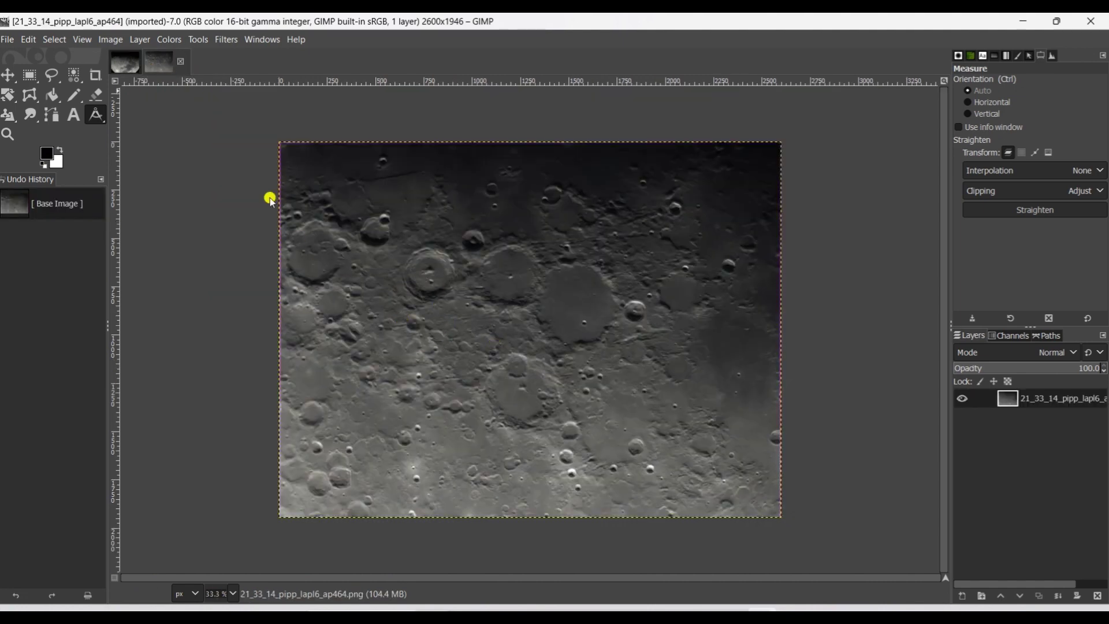
left_click(122, 68)
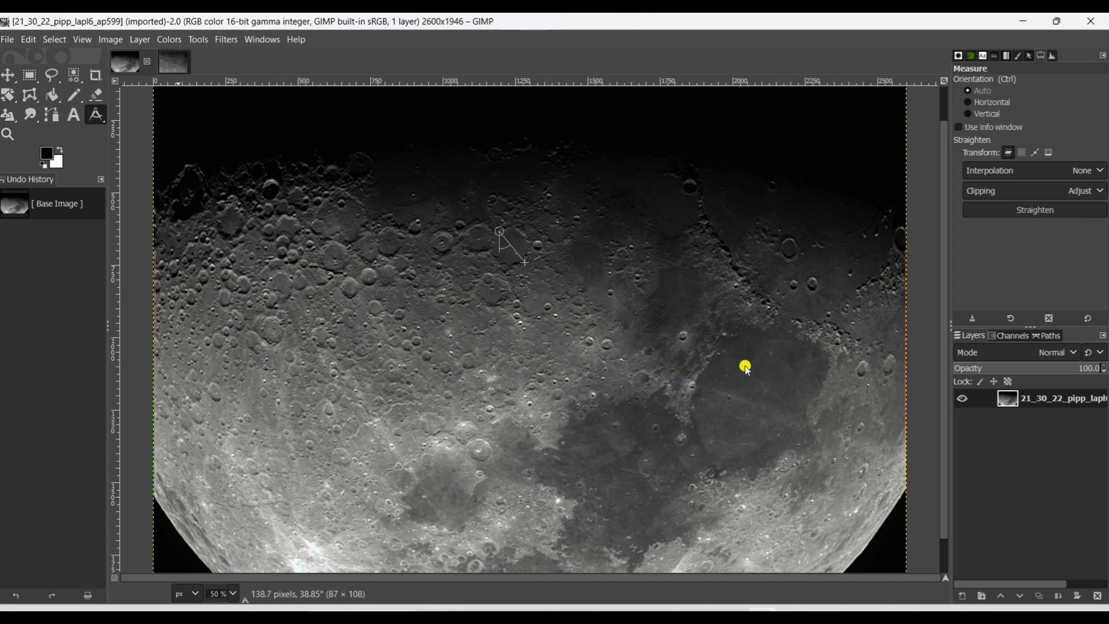
Step: Review the image dimensions, the true field of view in arcseconds and the crater diameter in the notes
left_click(845, 608)
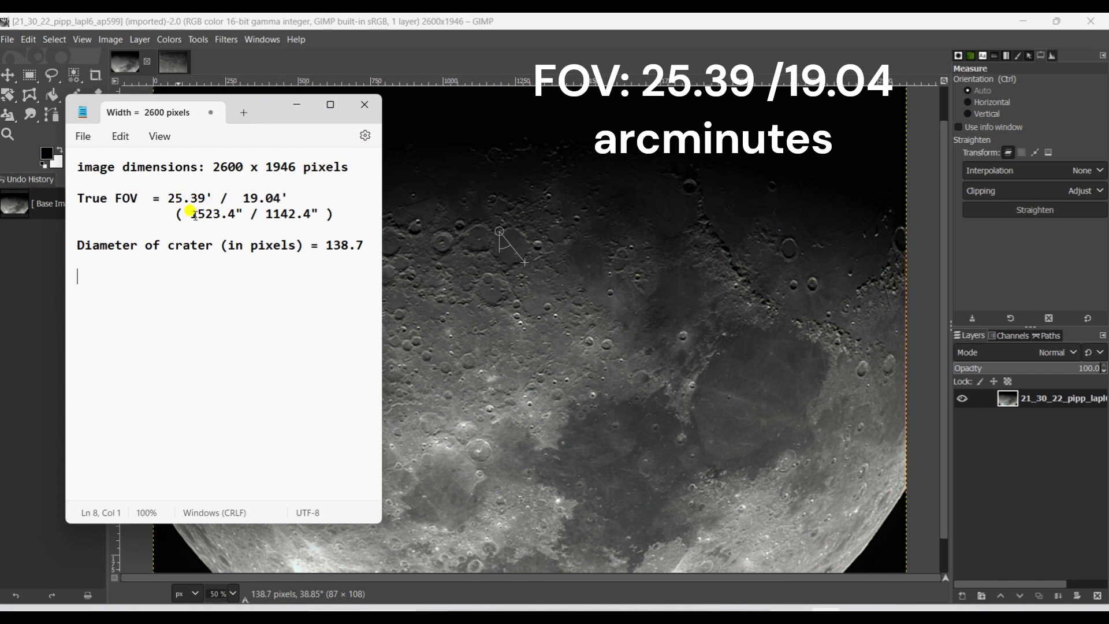
left_click_drag(193, 215, 341, 215)
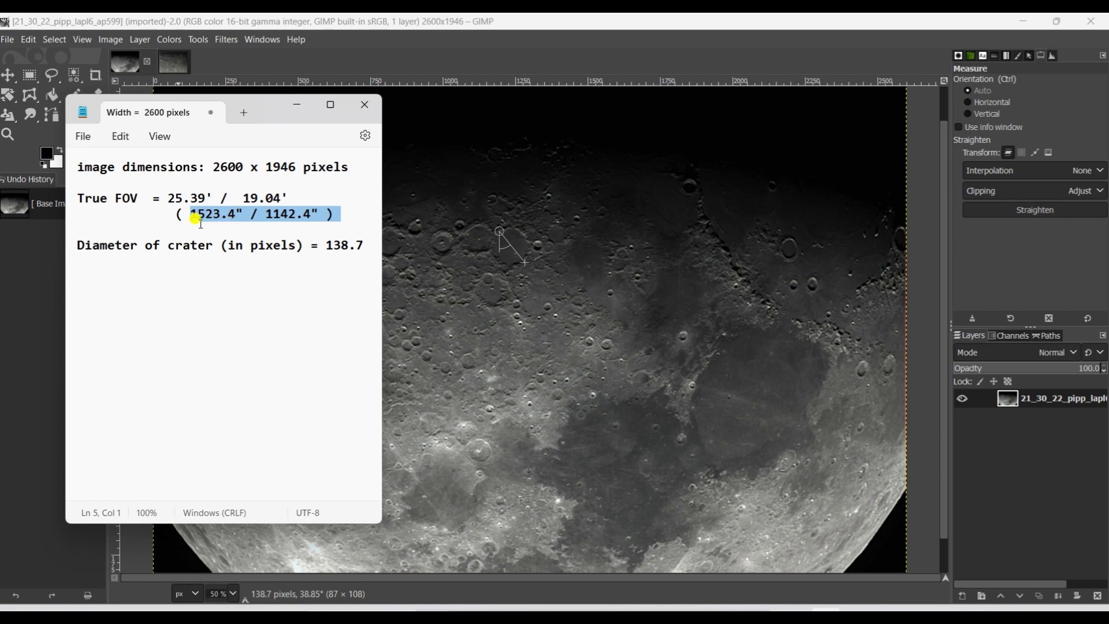
left_click(234, 217)
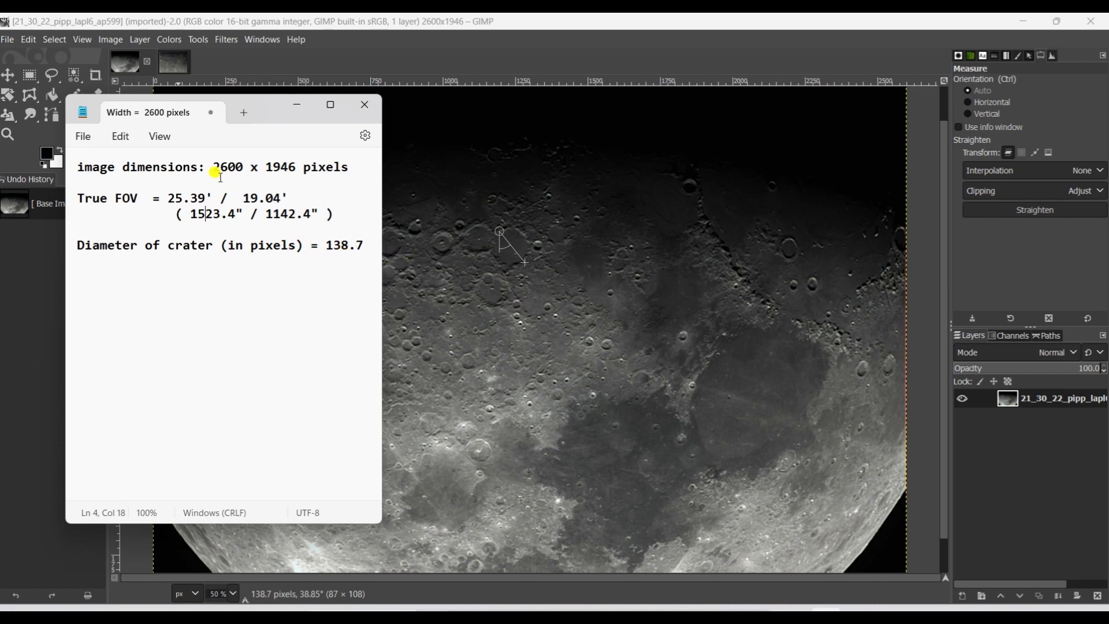
left_click(298, 105)
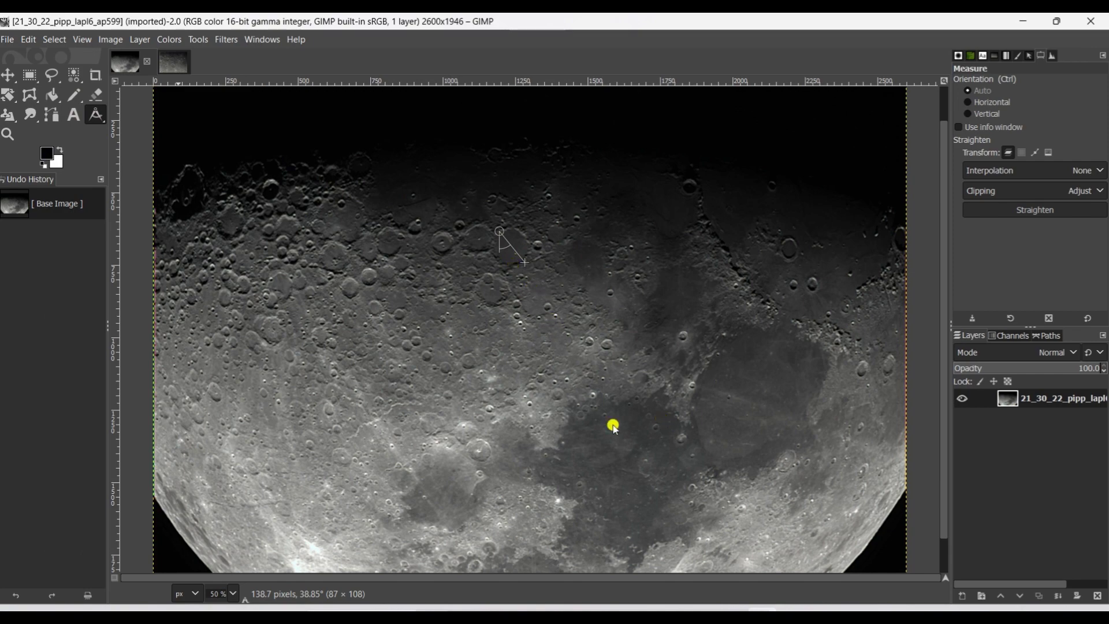
Step: Switch to the notes and Calculator X8 and divide the image width of 2600 pixels by the crater diameter of 138.7 pixels
left_click(581, 615)
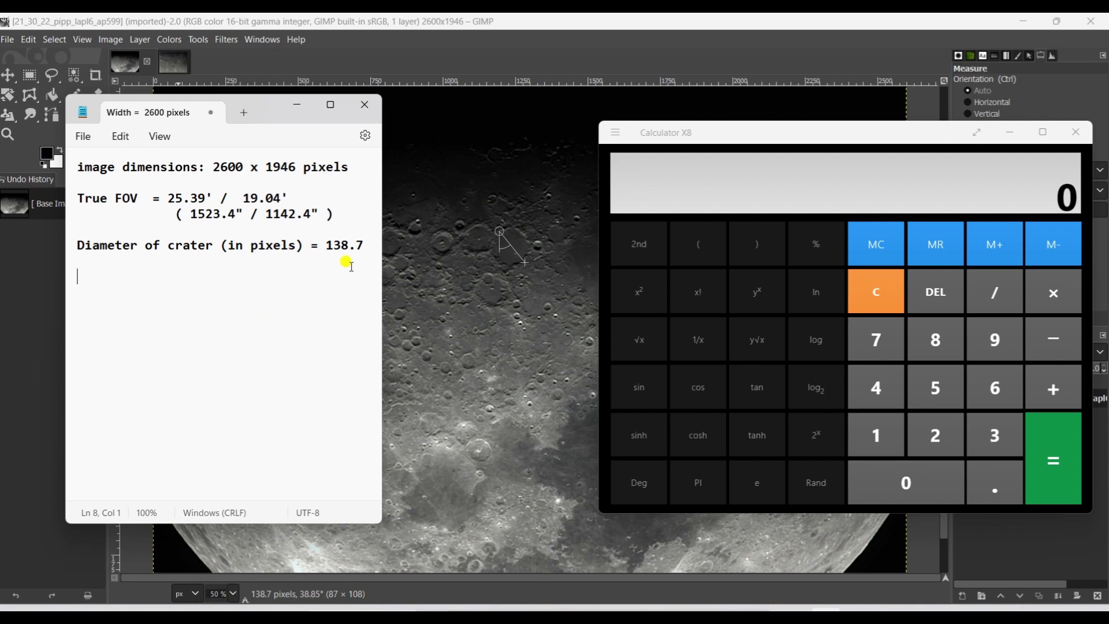
key("Return")
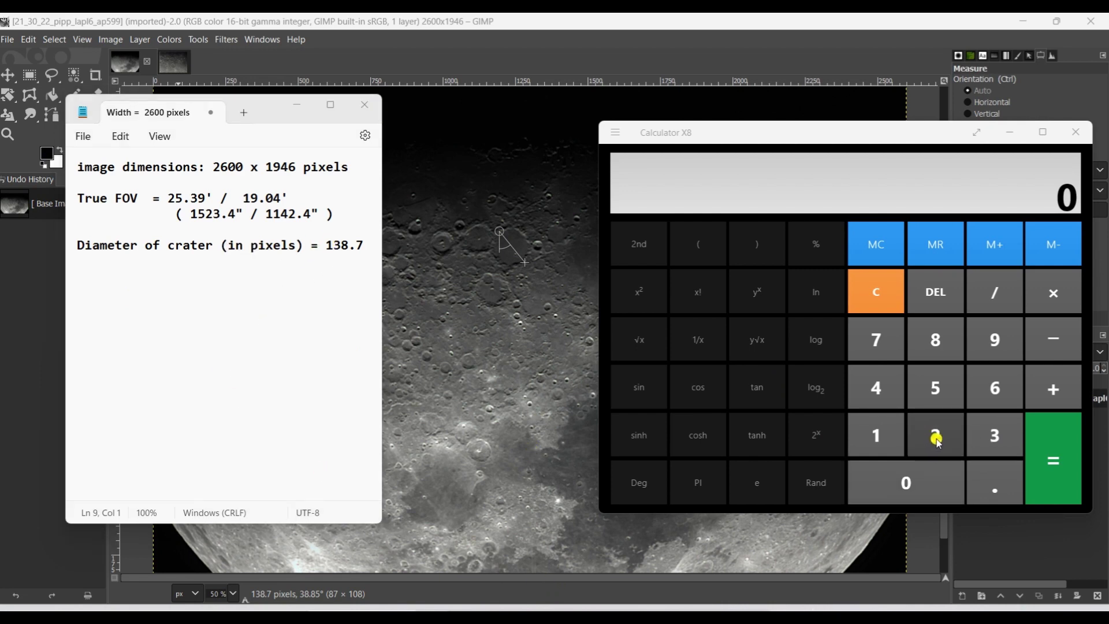
left_click(994, 387)
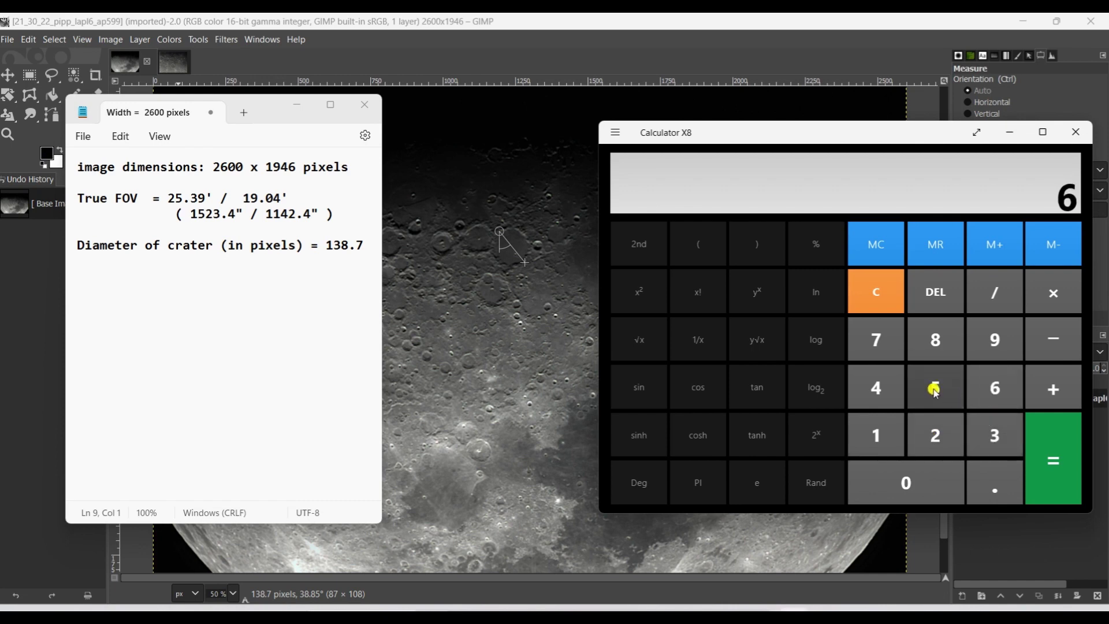
left_click(876, 292)
left_click(935, 434)
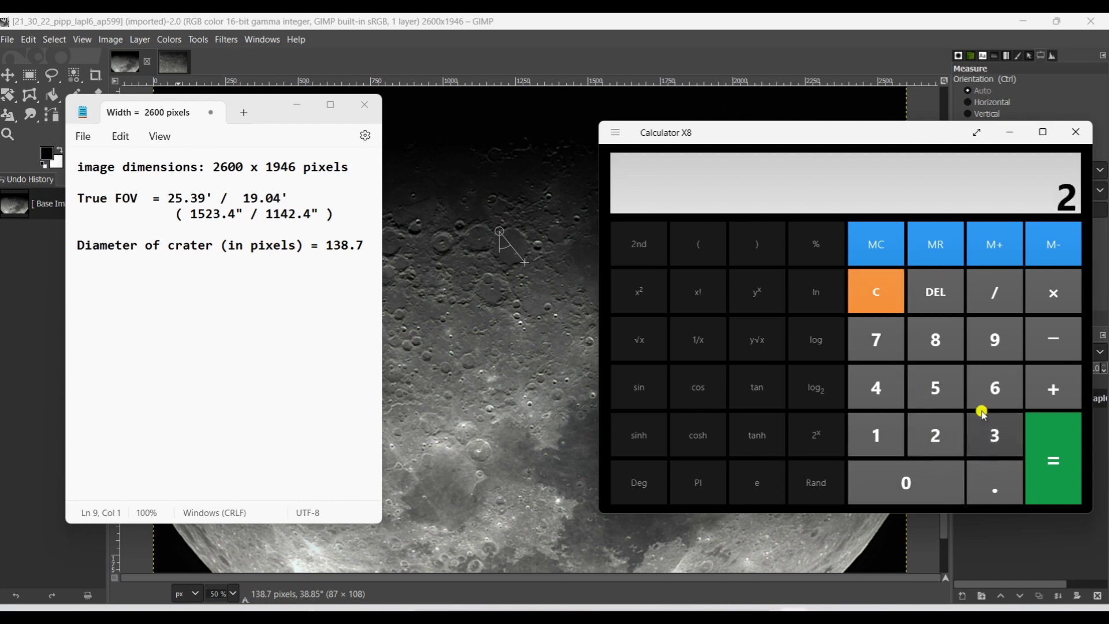
left_click(994, 387)
left_click(911, 485)
left_click(910, 485)
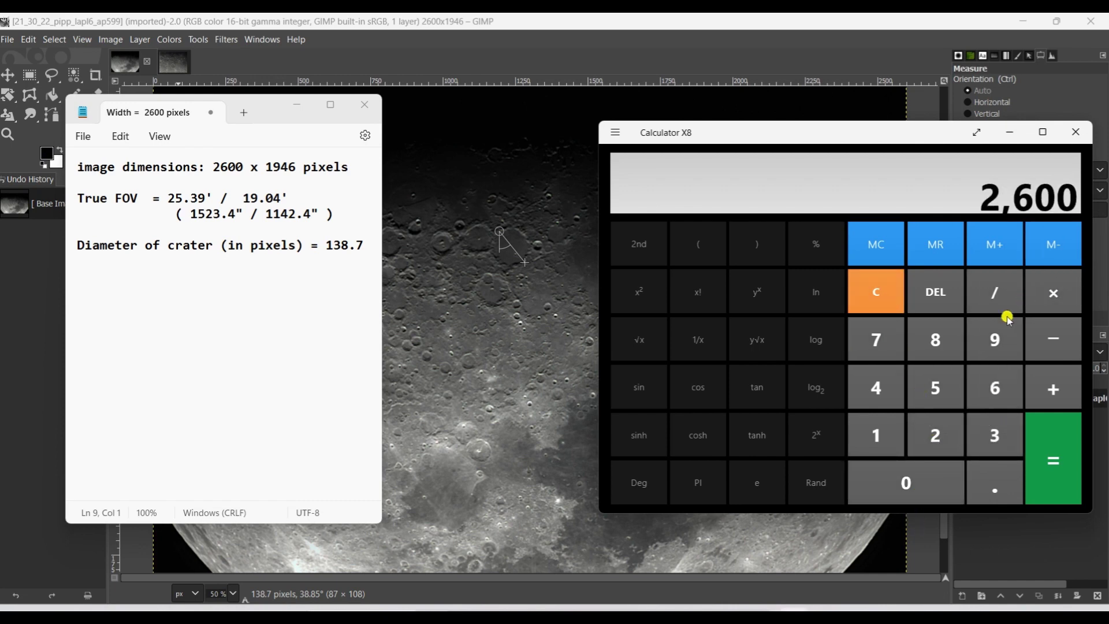
left_click(1005, 291)
left_click(875, 437)
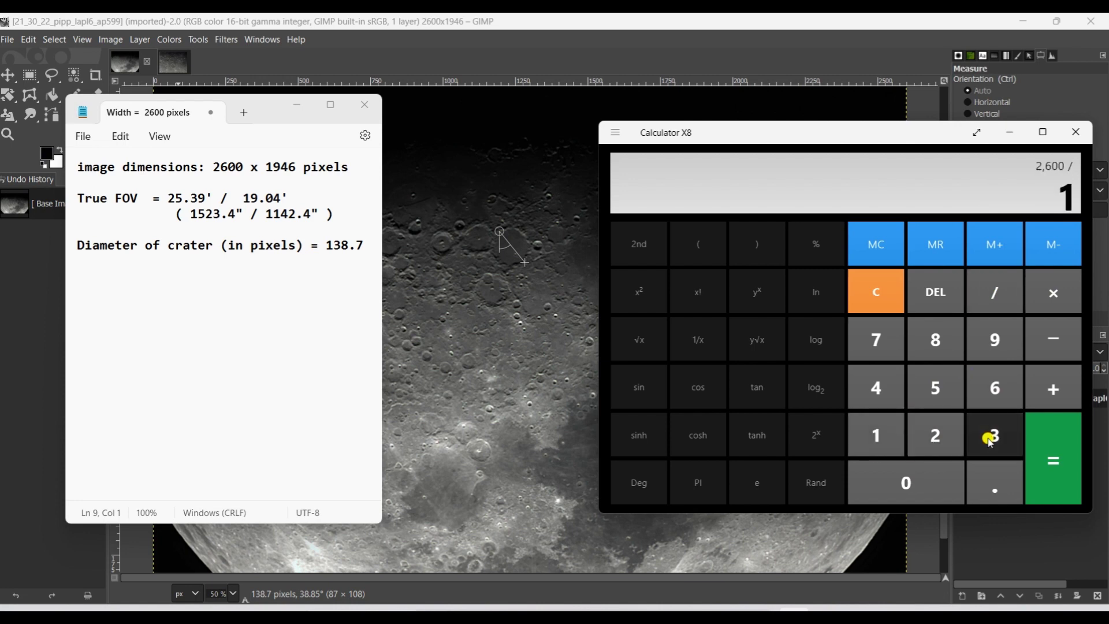
left_click(992, 436)
left_click(941, 344)
left_click(994, 482)
left_click(875, 340)
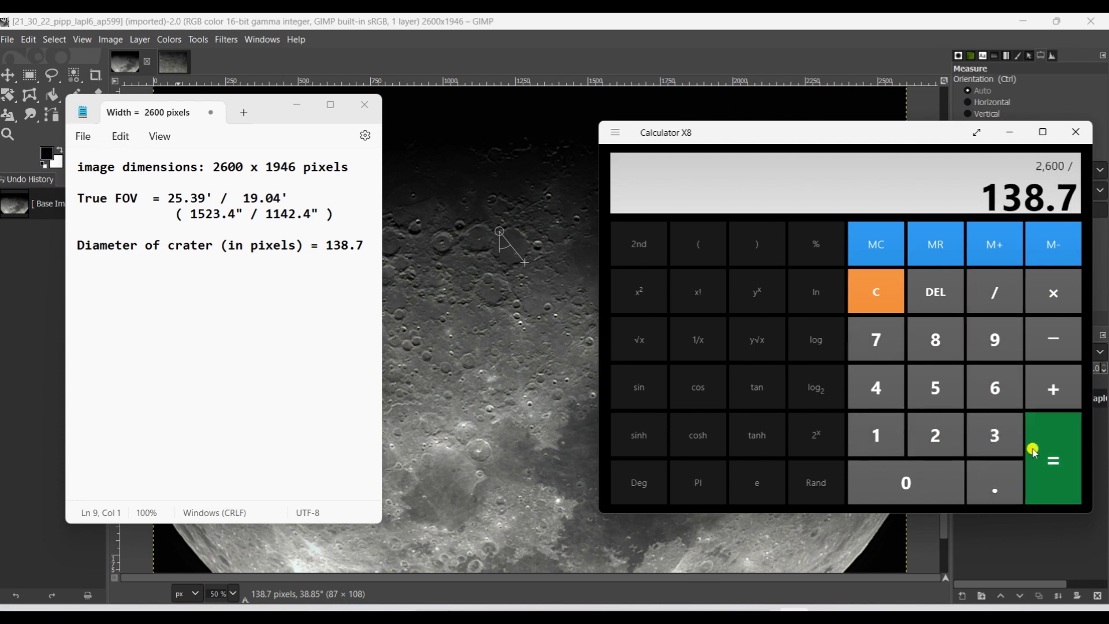
left_click(1042, 453)
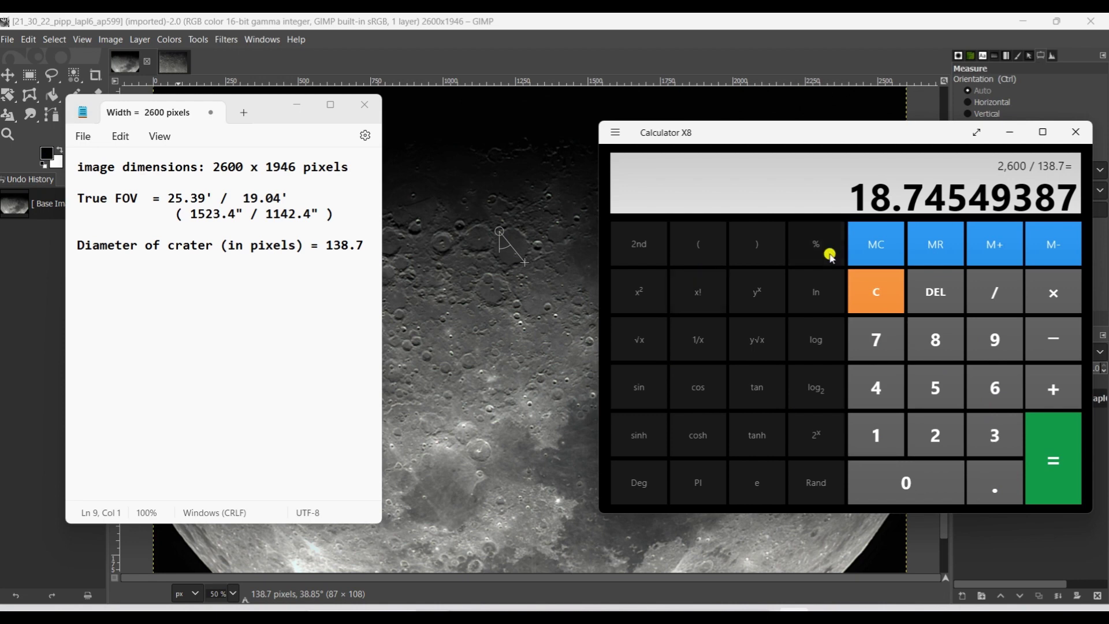
Step: Record the ratio as 18.74 in the notes and add an Angular Diameter label below it
double_click(927, 202)
left_click(246, 284)
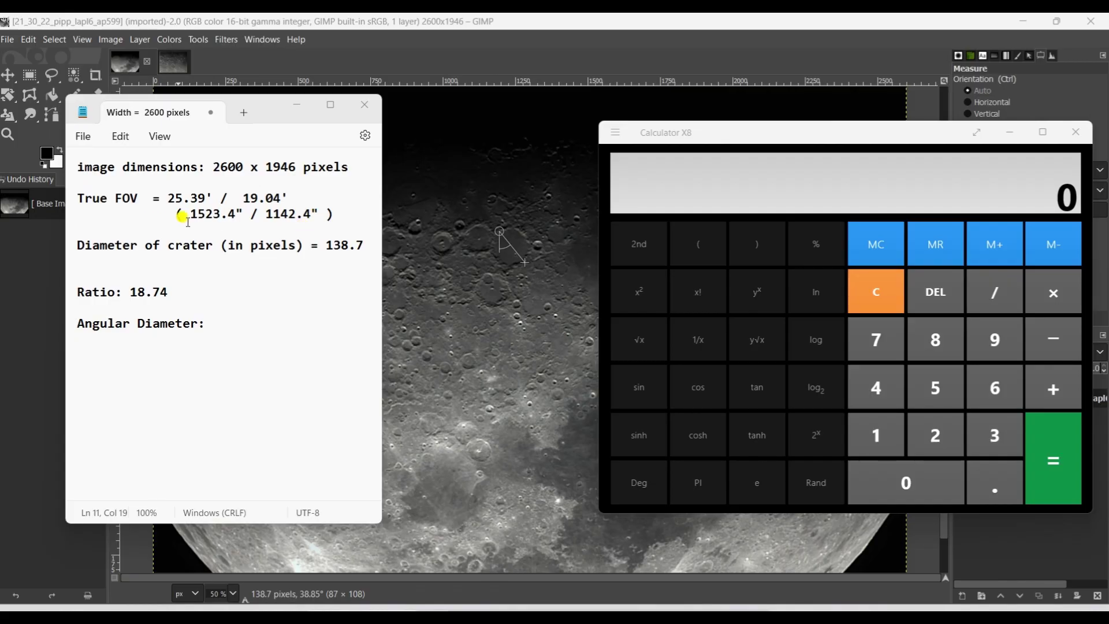
Step: Divide the 1523.4 arcsecond field-of-view width by the ratio 18.74 in the calculator
left_click_drag(195, 217, 234, 215)
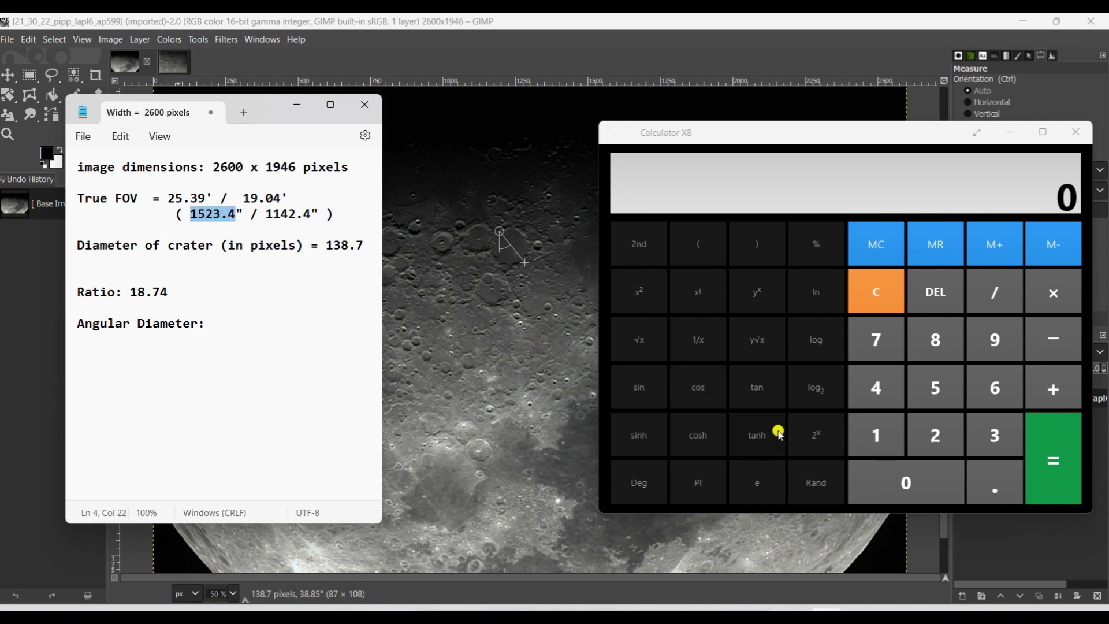
left_click(874, 437)
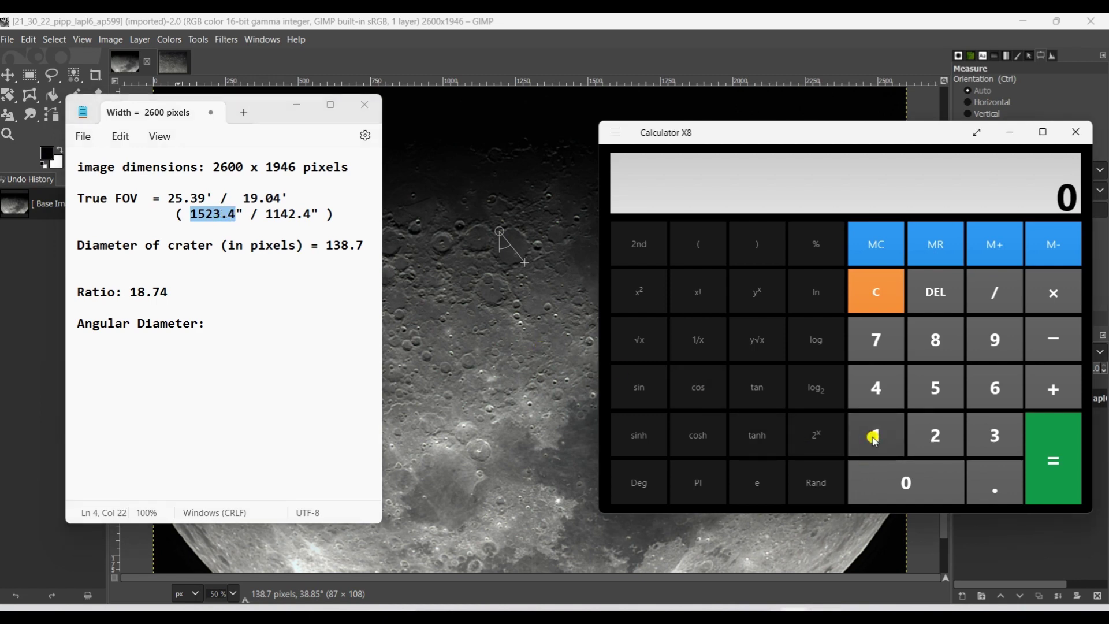
left_click(935, 387)
left_click(936, 436)
left_click(994, 435)
left_click(1003, 477)
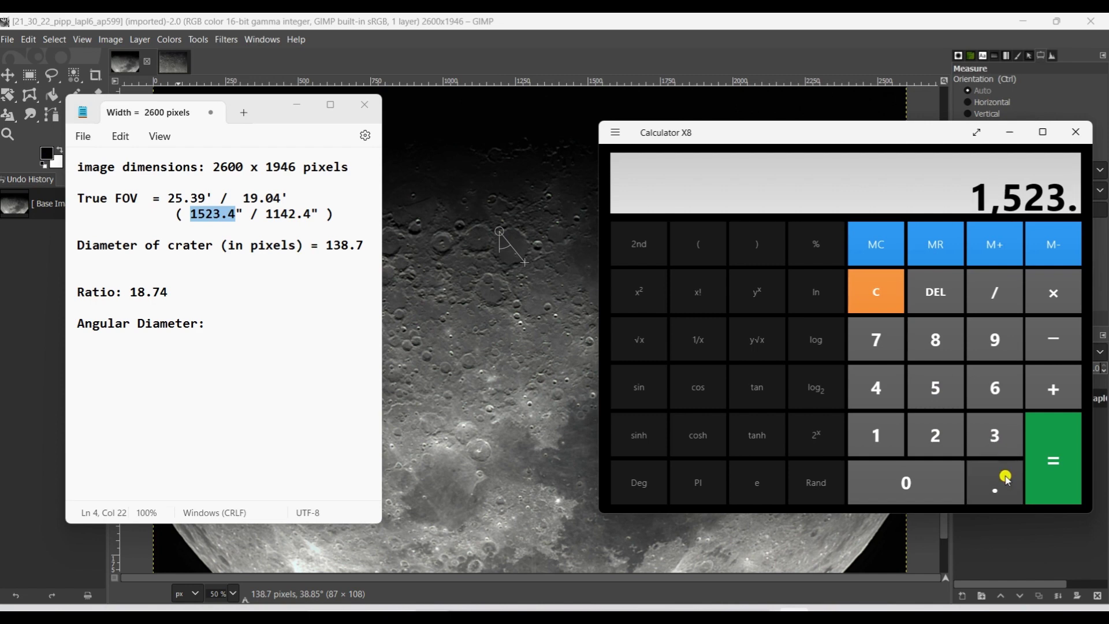
left_click(885, 388)
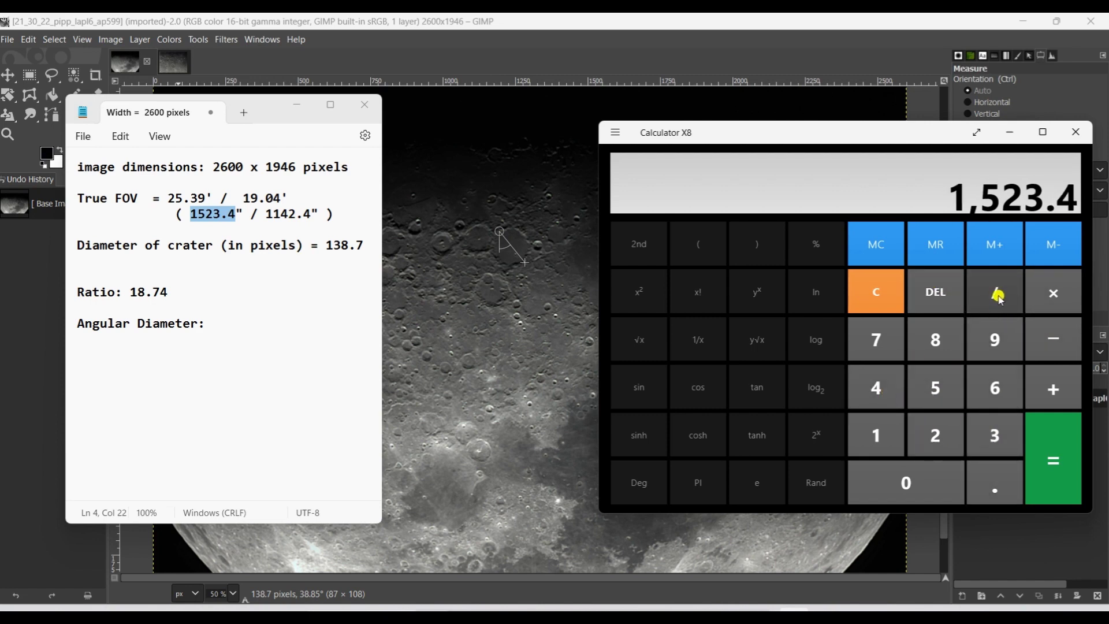
left_click_drag(129, 292, 139, 292)
left_click(872, 432)
left_click(932, 344)
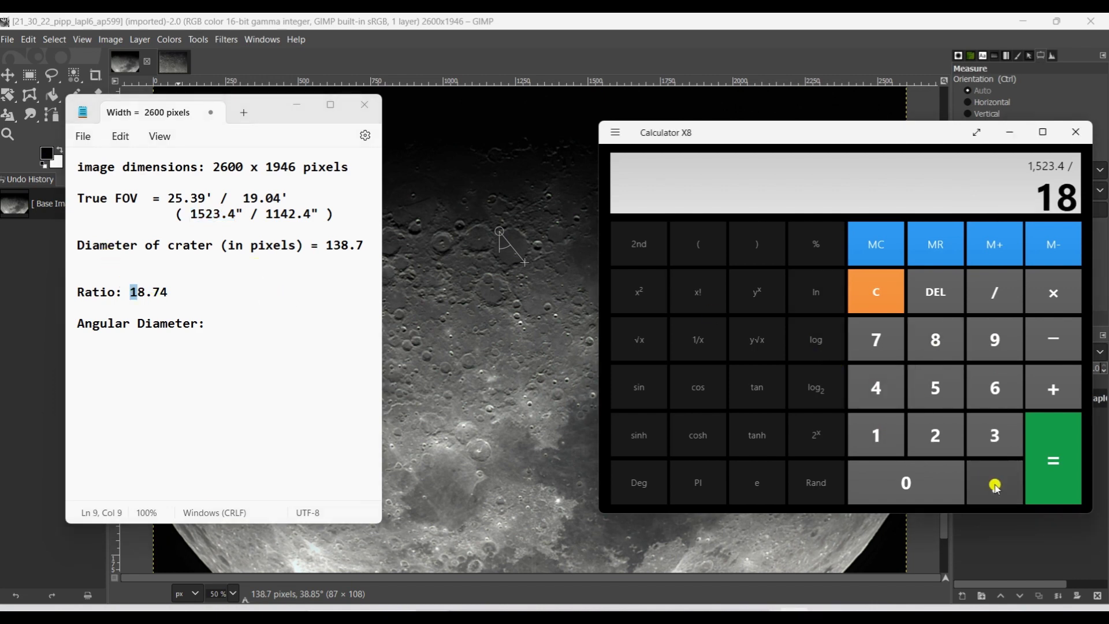
left_click(991, 484)
left_click(872, 341)
left_click(874, 388)
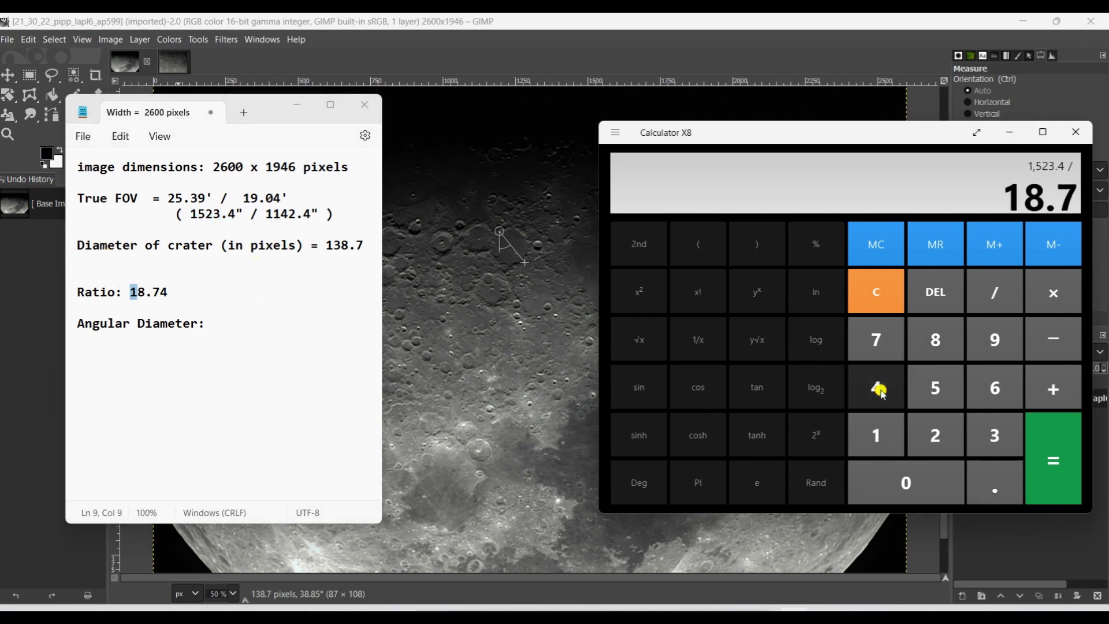
left_click(1044, 488)
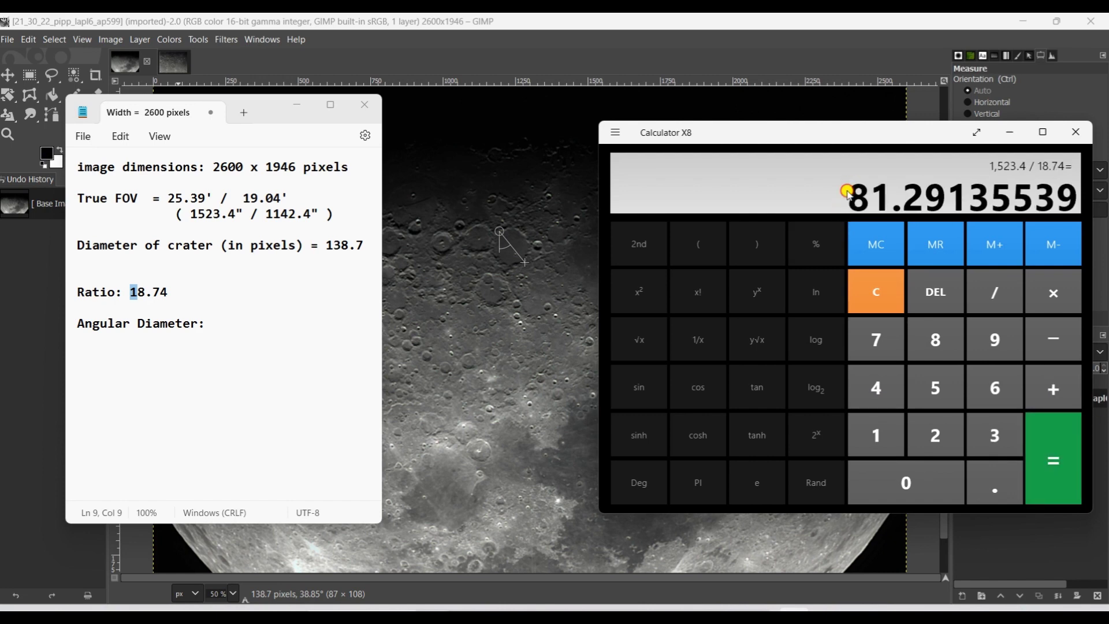
Step: Enter 81.29" as the crater's angular diameter in the notes
left_click_drag(847, 190, 922, 193)
left_click(929, 194)
left_click(227, 340)
type("81.29\"")
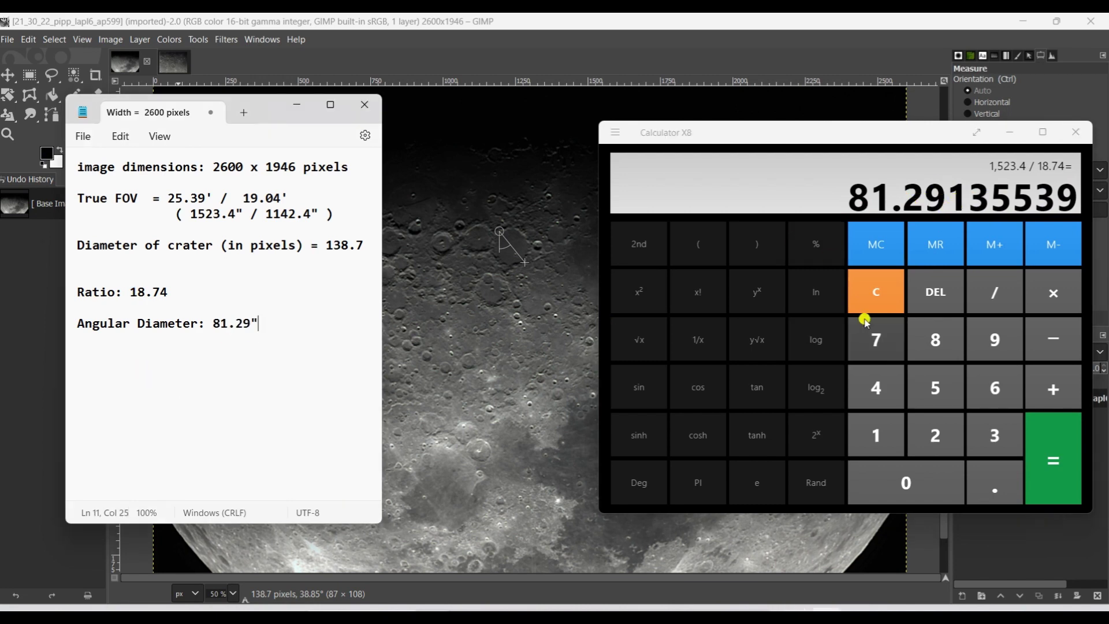
left_click(278, 327)
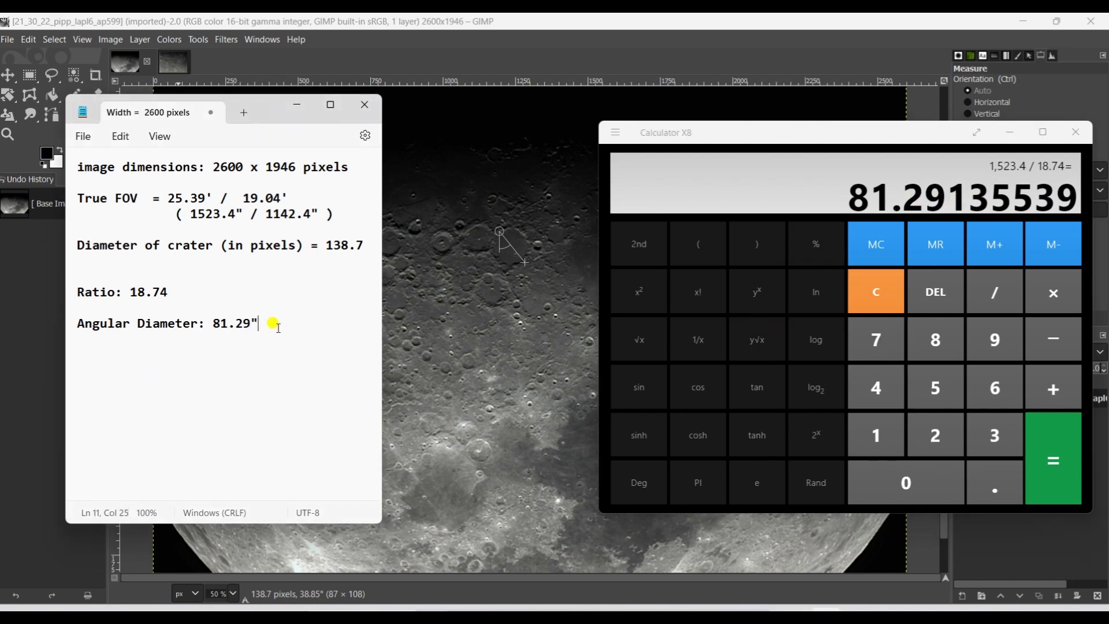
Step: Divide the angular diameter result by 3600 in the calculator to convert it to degrees
left_click(1010, 295)
left_click(996, 434)
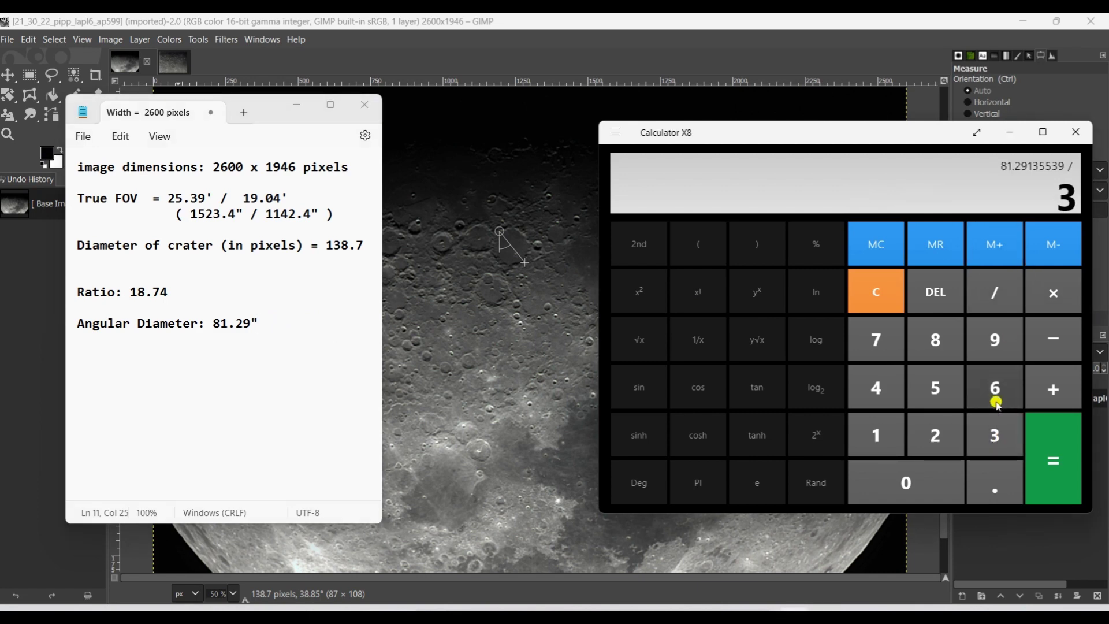
left_click(997, 388)
double_click(905, 479)
left_click(1064, 485)
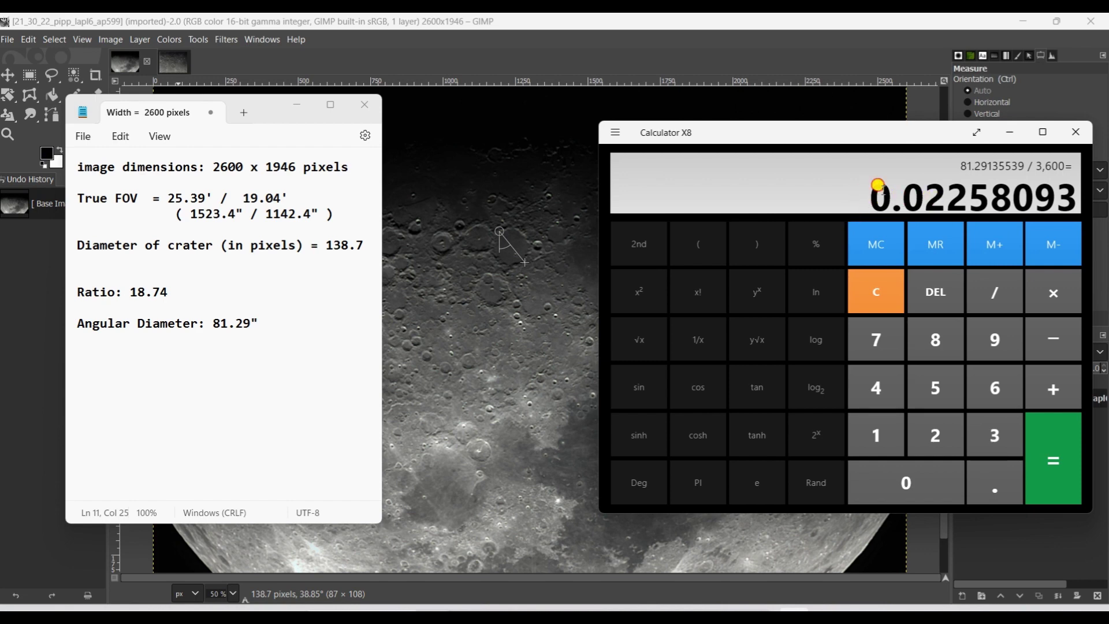
Step: Add "(0.022 deg)" after the angular diameter in the notes and clear the calculator
left_click(315, 320)
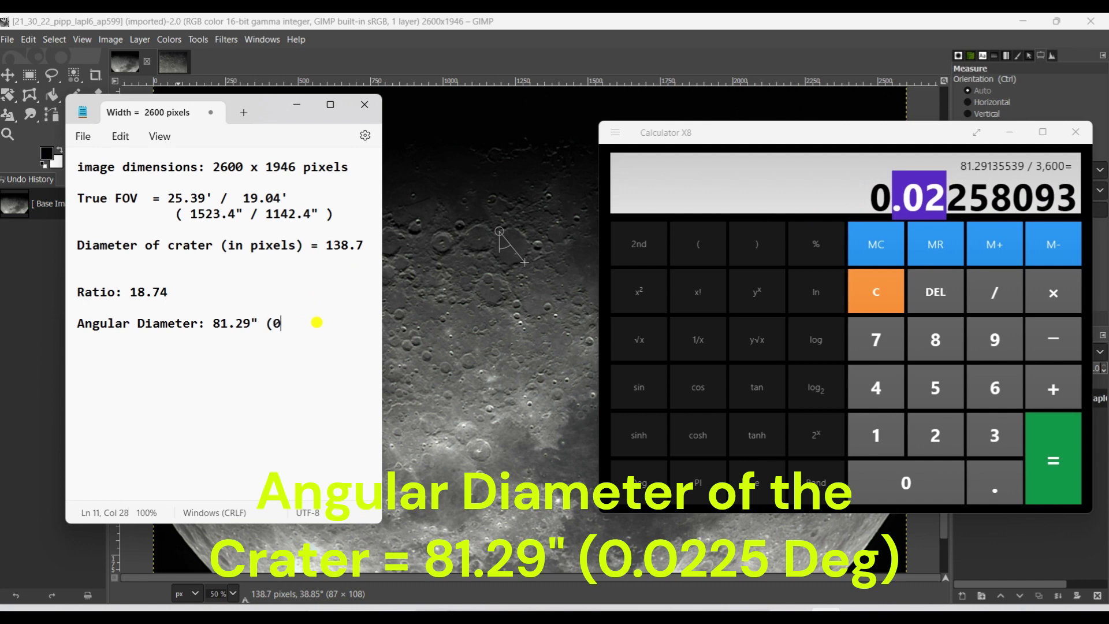
type("(0.022")
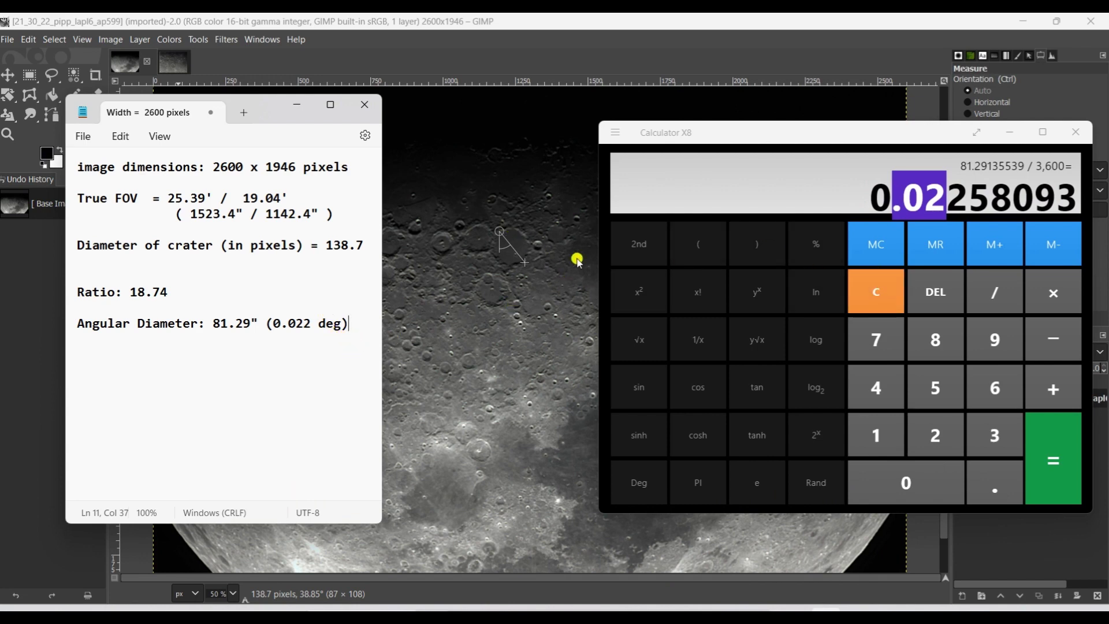
left_click(891, 297)
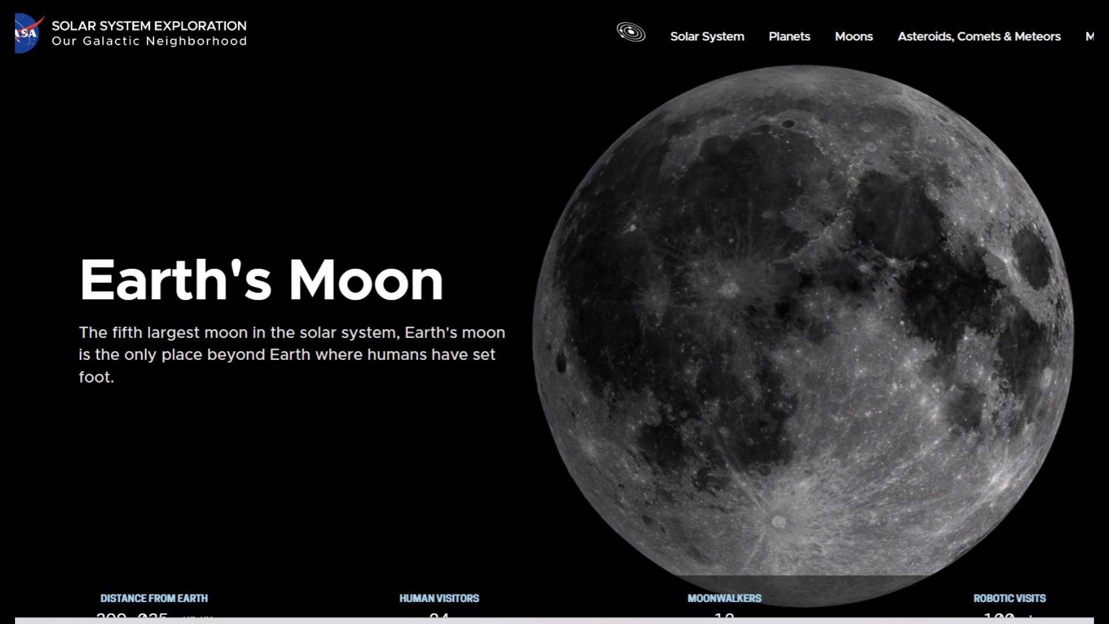
Step: Look up the Moon's distance from Earth on NASA's Solar System Exploration page about Earth's Moon
scroll(434, 285, "down", 2)
scroll(277, 359, "down", 3)
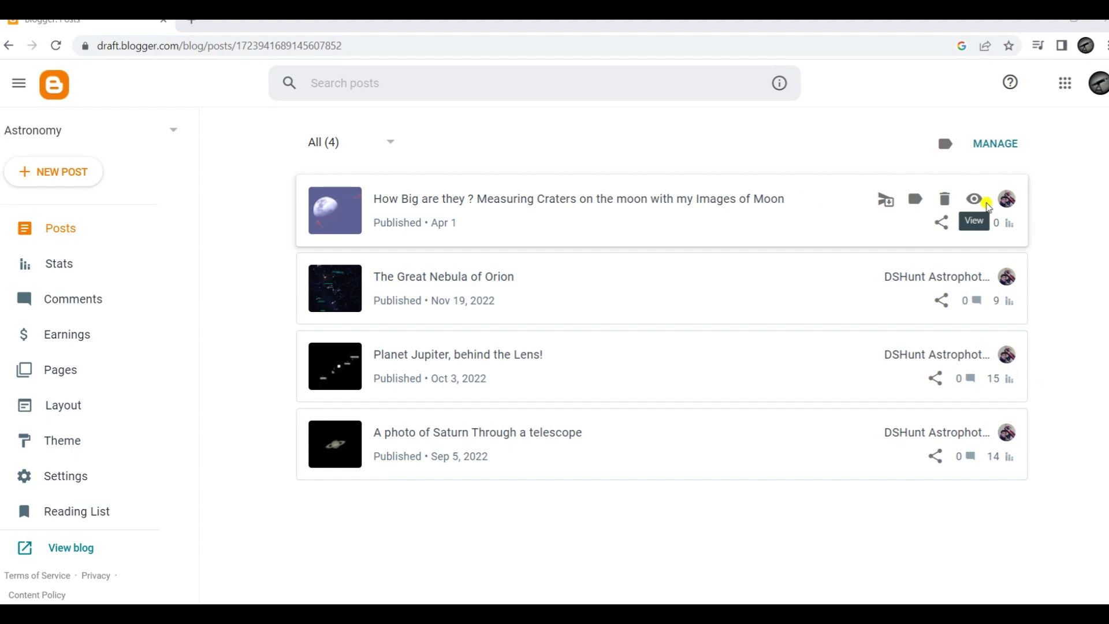
Step: View the published Blogger post "How Big are they ? Measuring Craters on the moon with my Images of Moon" and read through its measuring steps
left_click(980, 205)
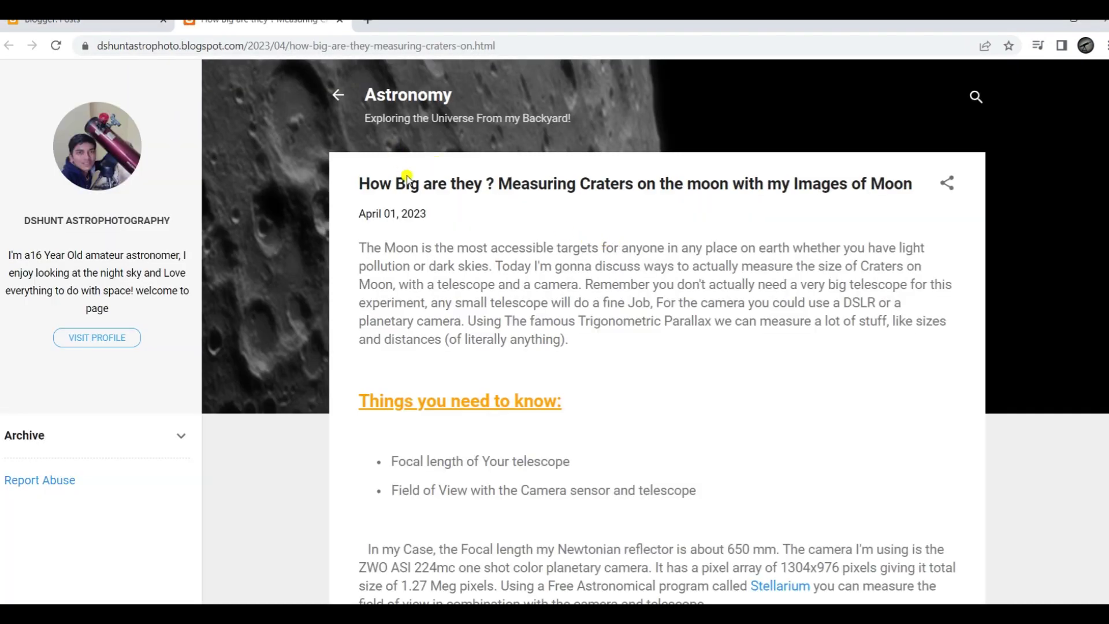
scroll(384, 205, "down", 10)
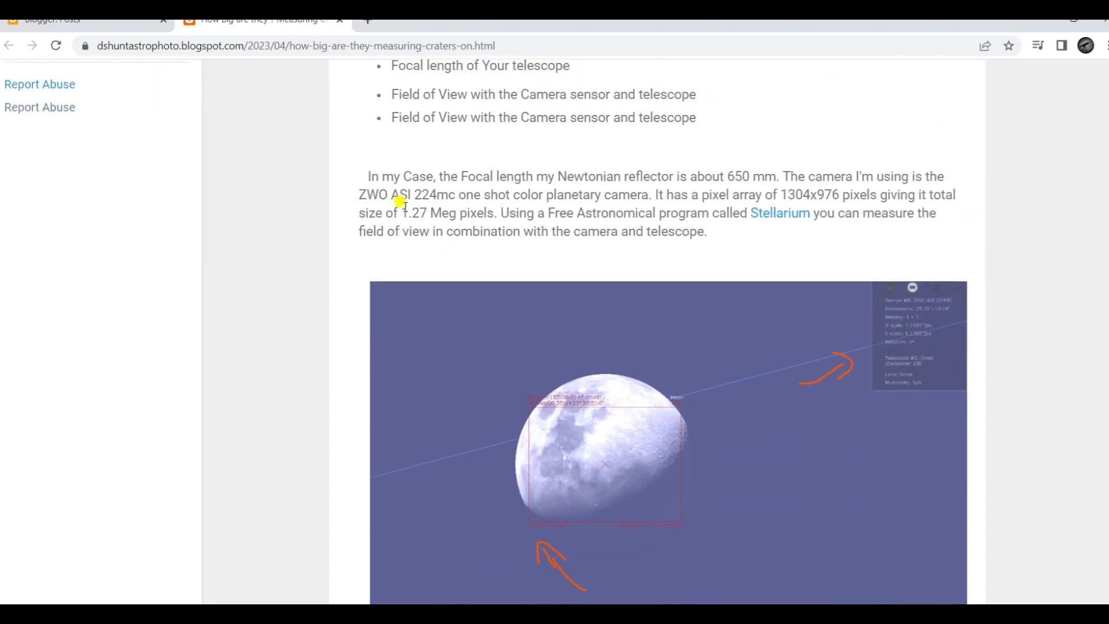
scroll(411, 211, "down", 12)
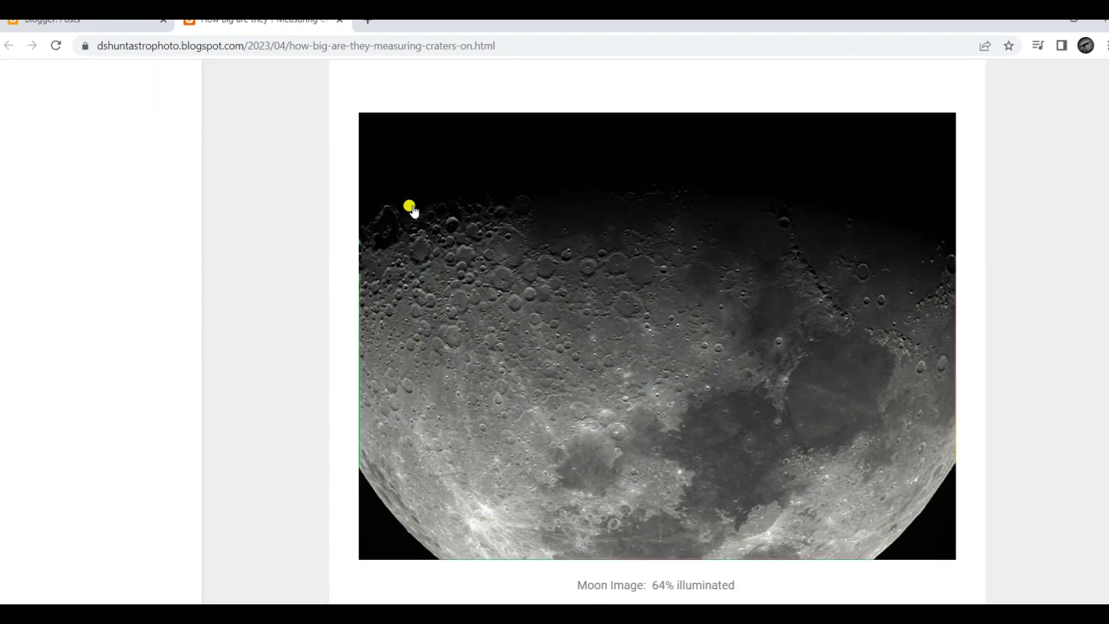
scroll(411, 209, "down", 3)
scroll(411, 209, "down", 7)
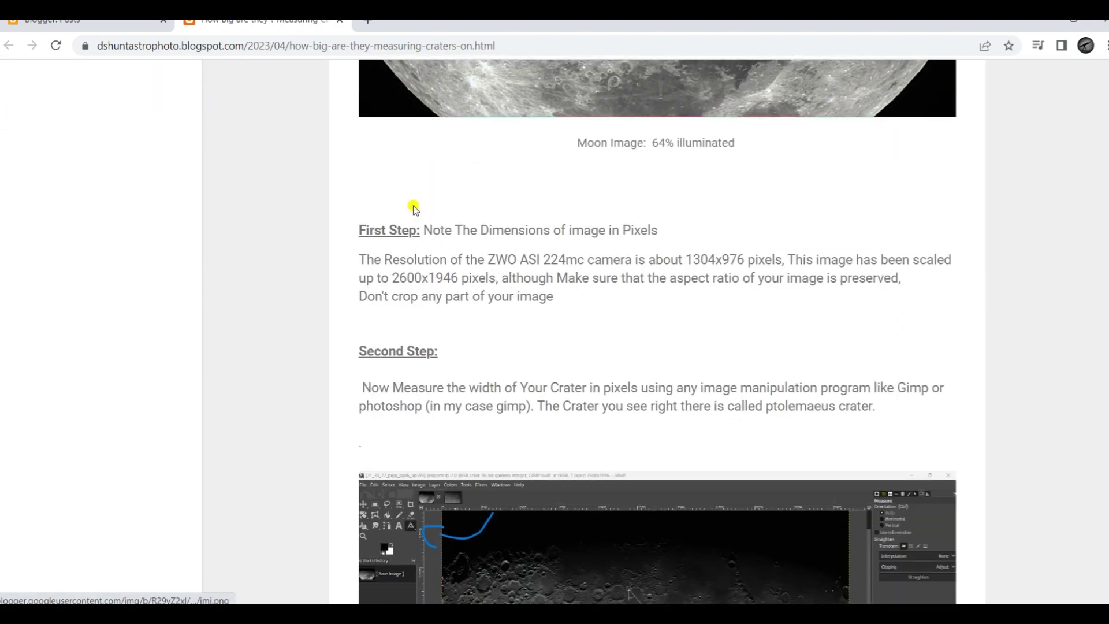
scroll(566, 187, "down", 6)
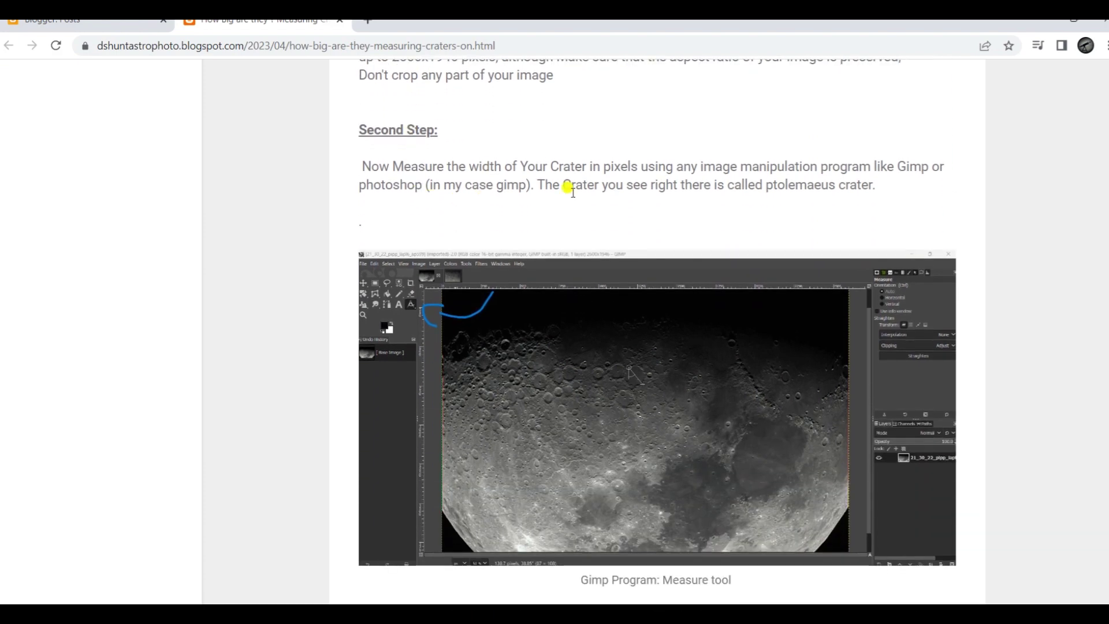
scroll(572, 197, "down", 7)
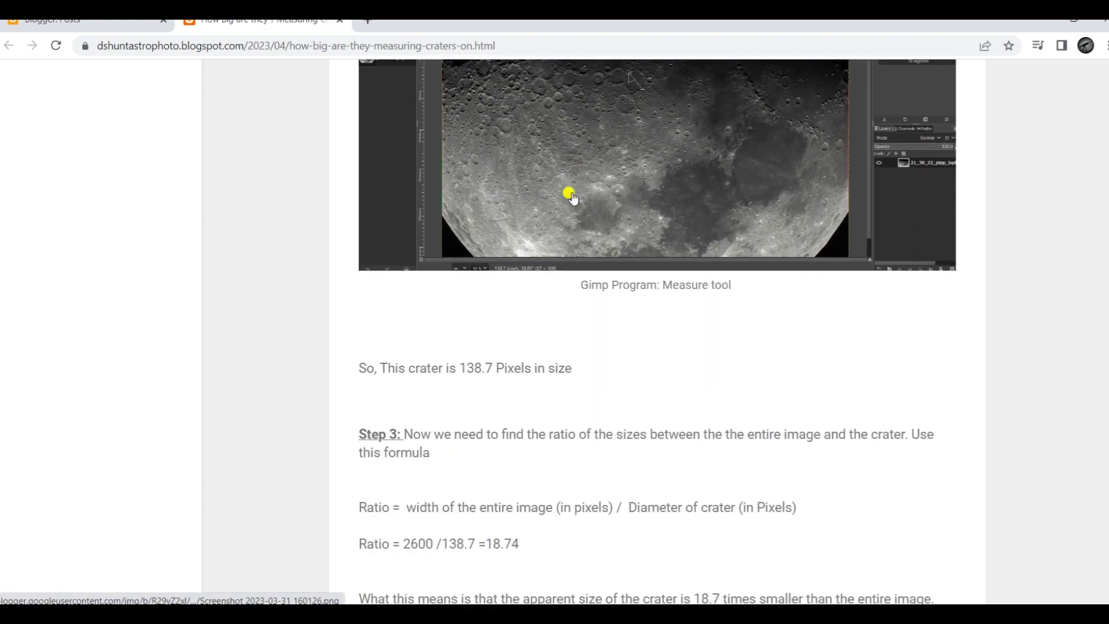